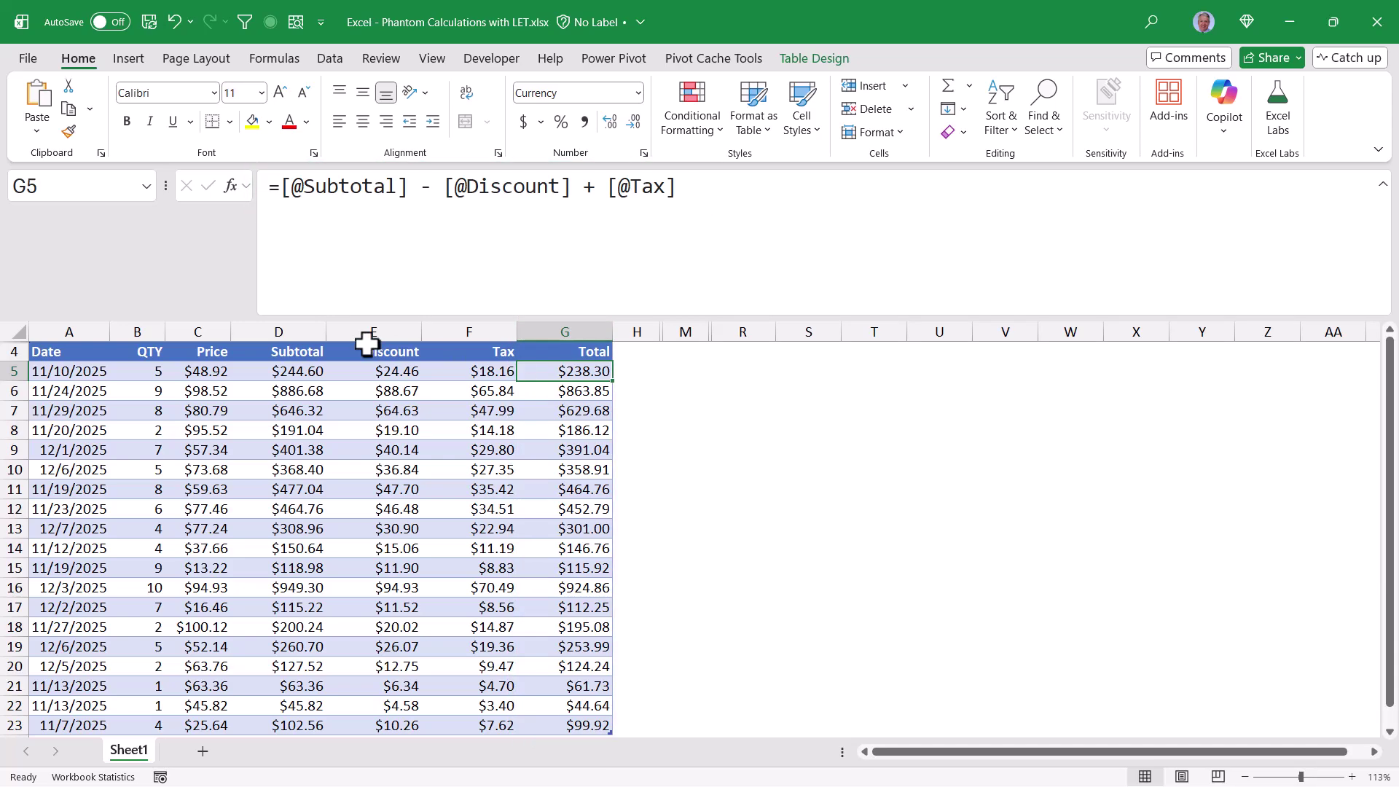
Select the Subtotal, Discount and Tax helper columns of the first table
{"action": "left_click", "coordinate": [295, 324]}
{"action": "left_click_drag", "start_coordinate": [295, 324], "coordinate": [577, 328]}
{"action": "left_click", "coordinate": [577, 328]}
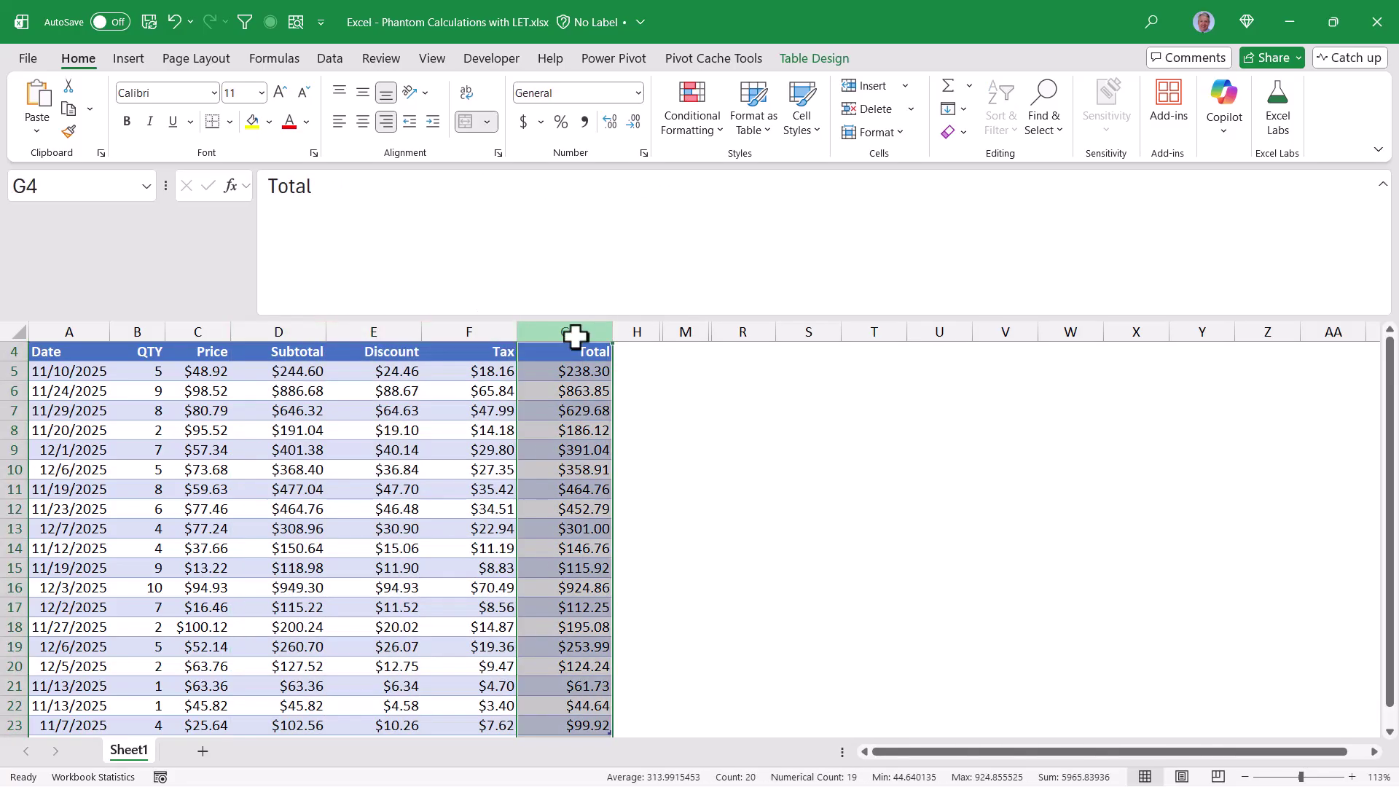
{"action": "left_click_drag", "start_coordinate": [281, 326], "coordinate": [456, 332]}
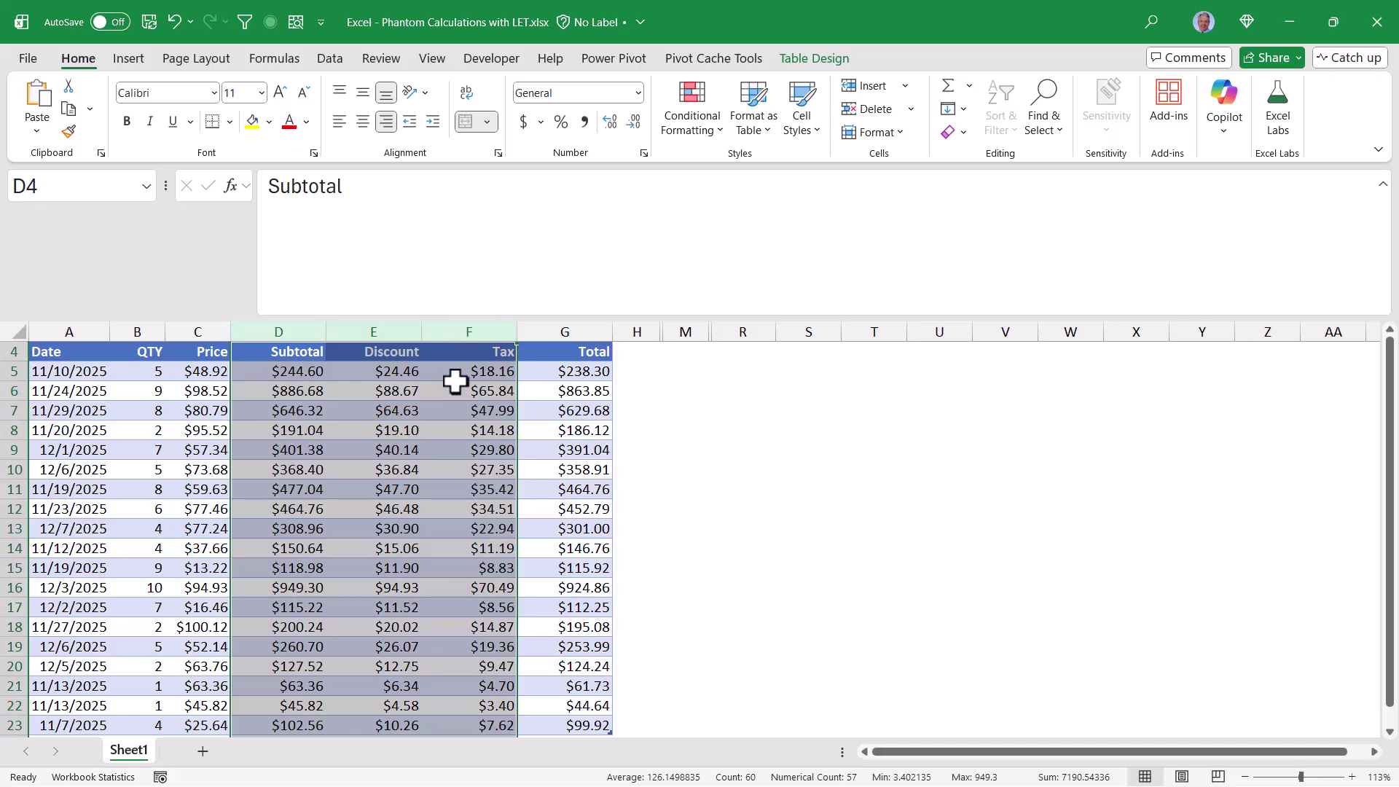
{"action": "left_click", "coordinate": [559, 325]}
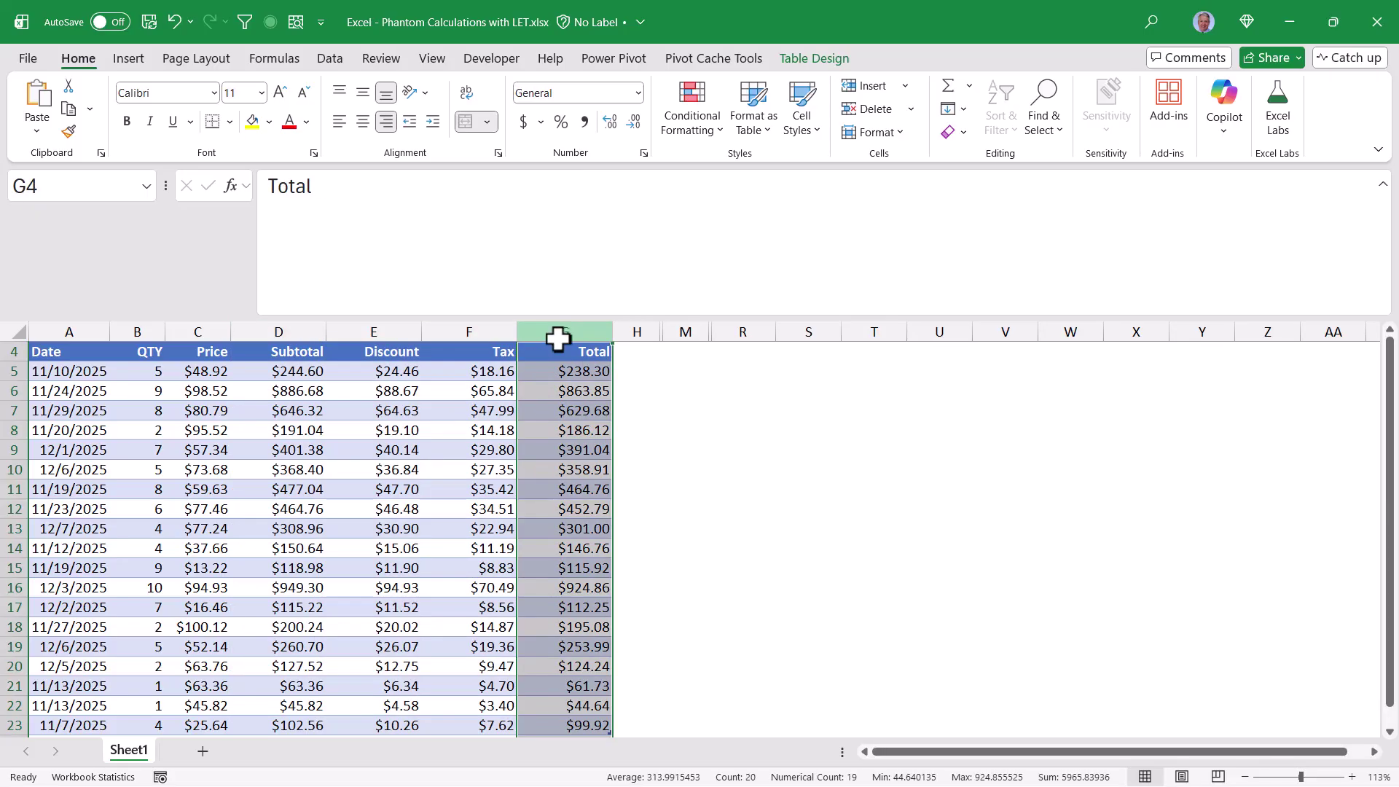
{"action": "left_click_drag", "start_coordinate": [287, 329], "coordinate": [467, 331]}
Hide the helper columns to view G5's Total formula, then undo to restore them
{"action": "right_click", "coordinate": [405, 377]}
{"action": "left_click", "coordinate": [479, 718]}
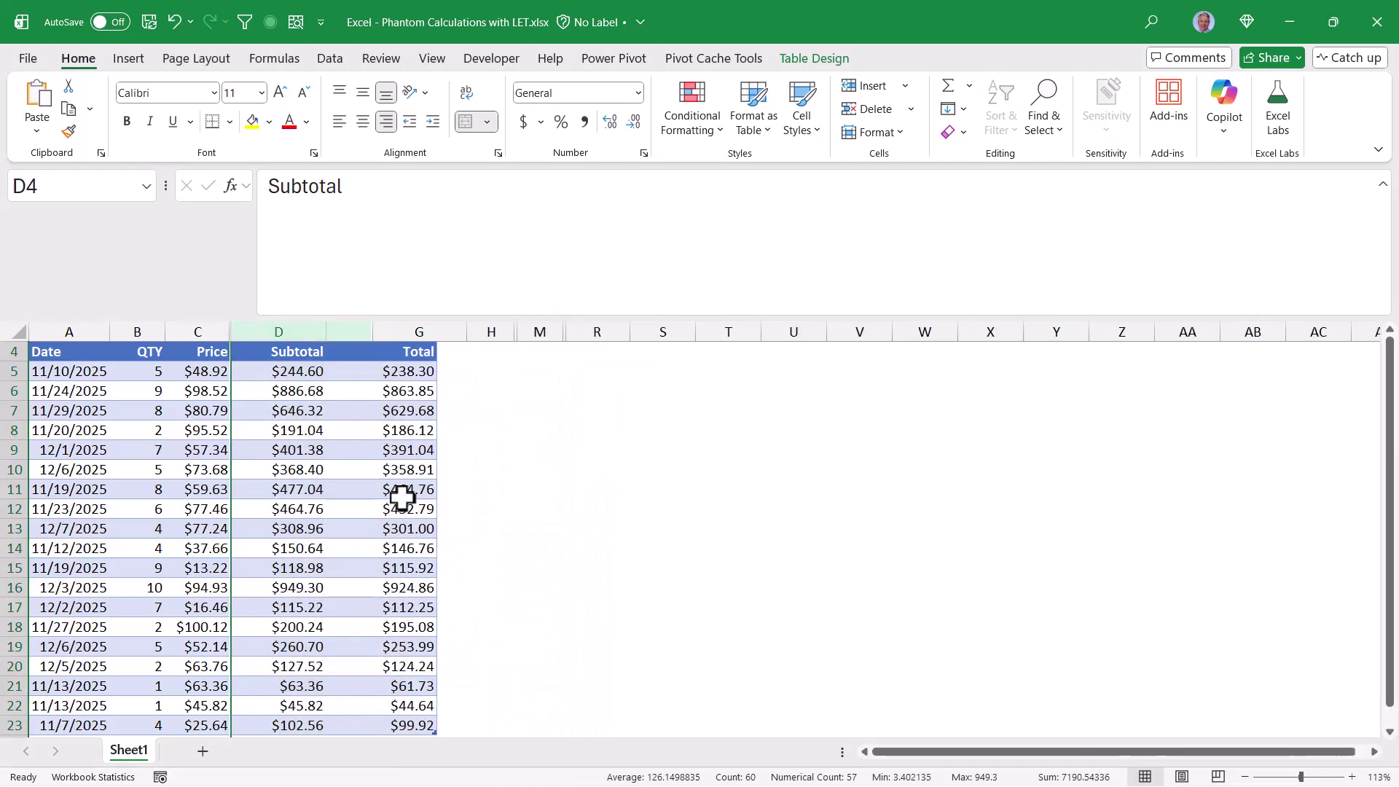
{"action": "left_click", "coordinate": [290, 368]}
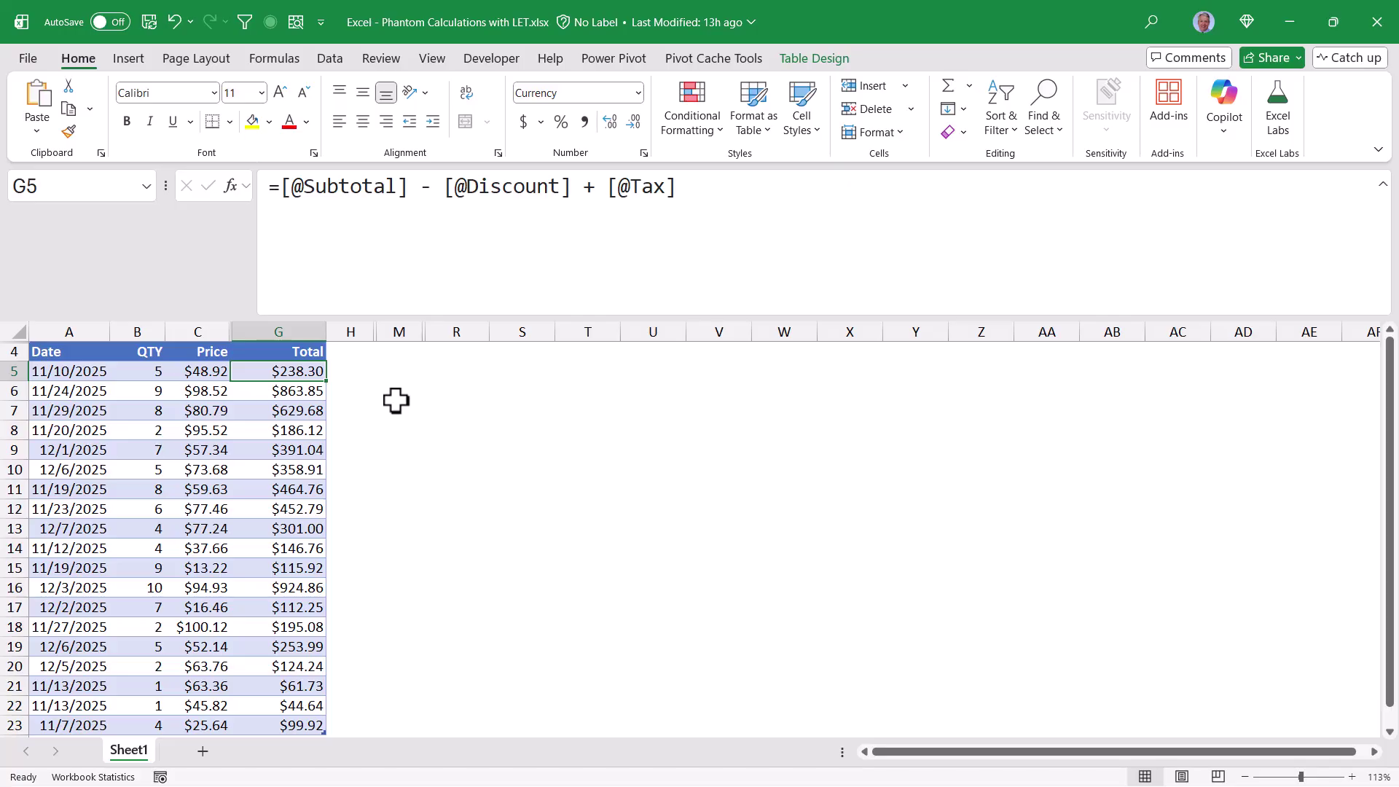
{"action": "key", "text": "ctrl+z"}
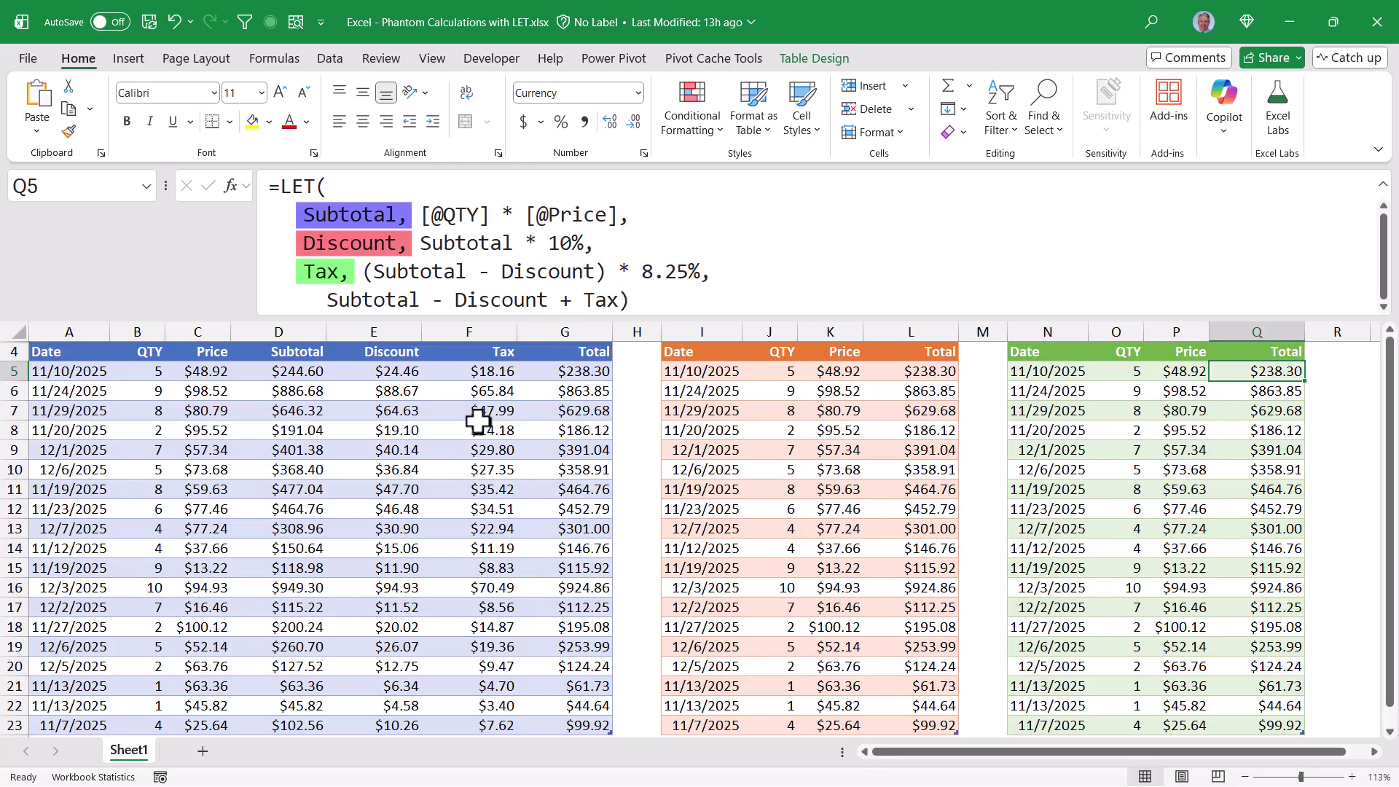
Edit Q5's LET formula in the formula bar to walk through its Subtotal, Discount and Tax variables
{"action": "left_click", "coordinate": [777, 244]}
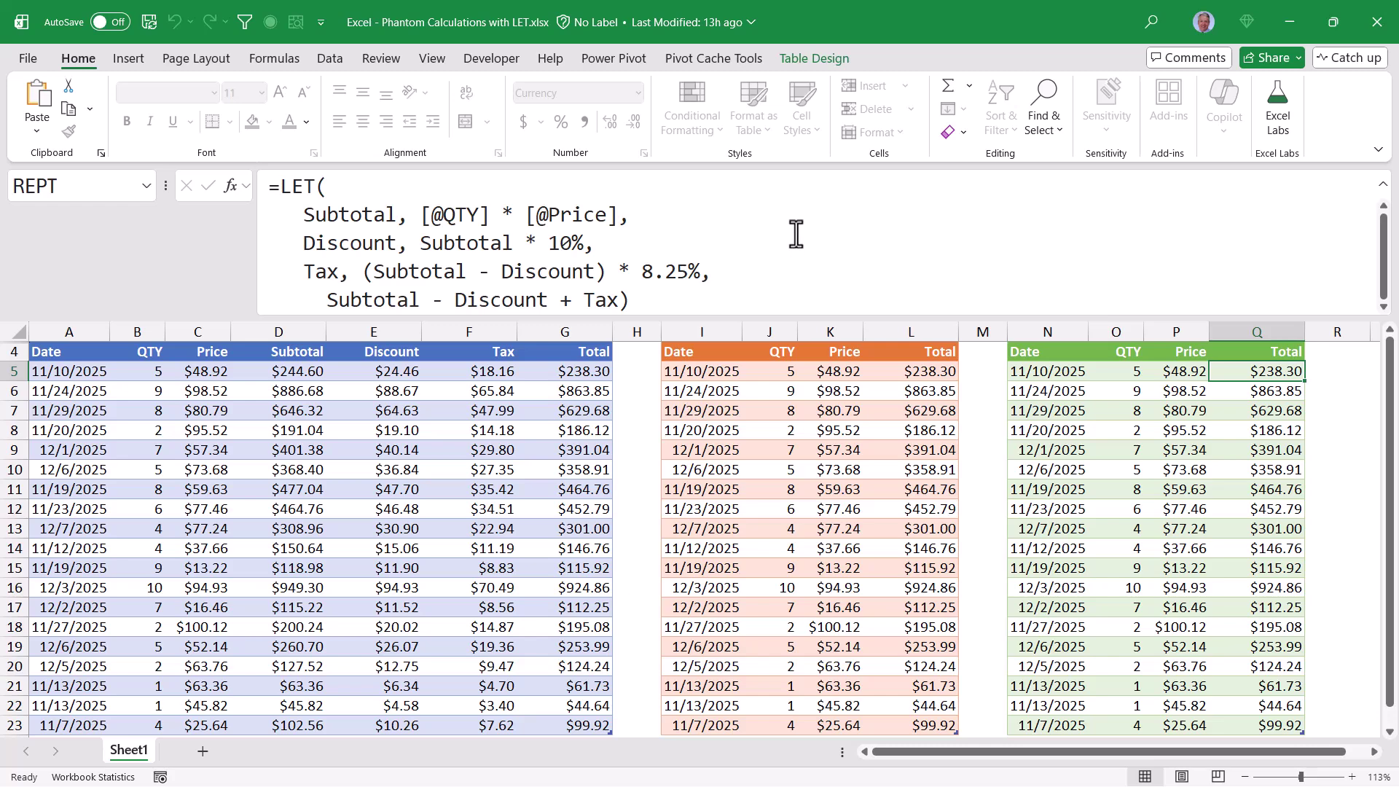
Launch Evaluate Formula for Q5 from the Formulas tab
{"action": "left_click", "coordinate": [271, 58]}
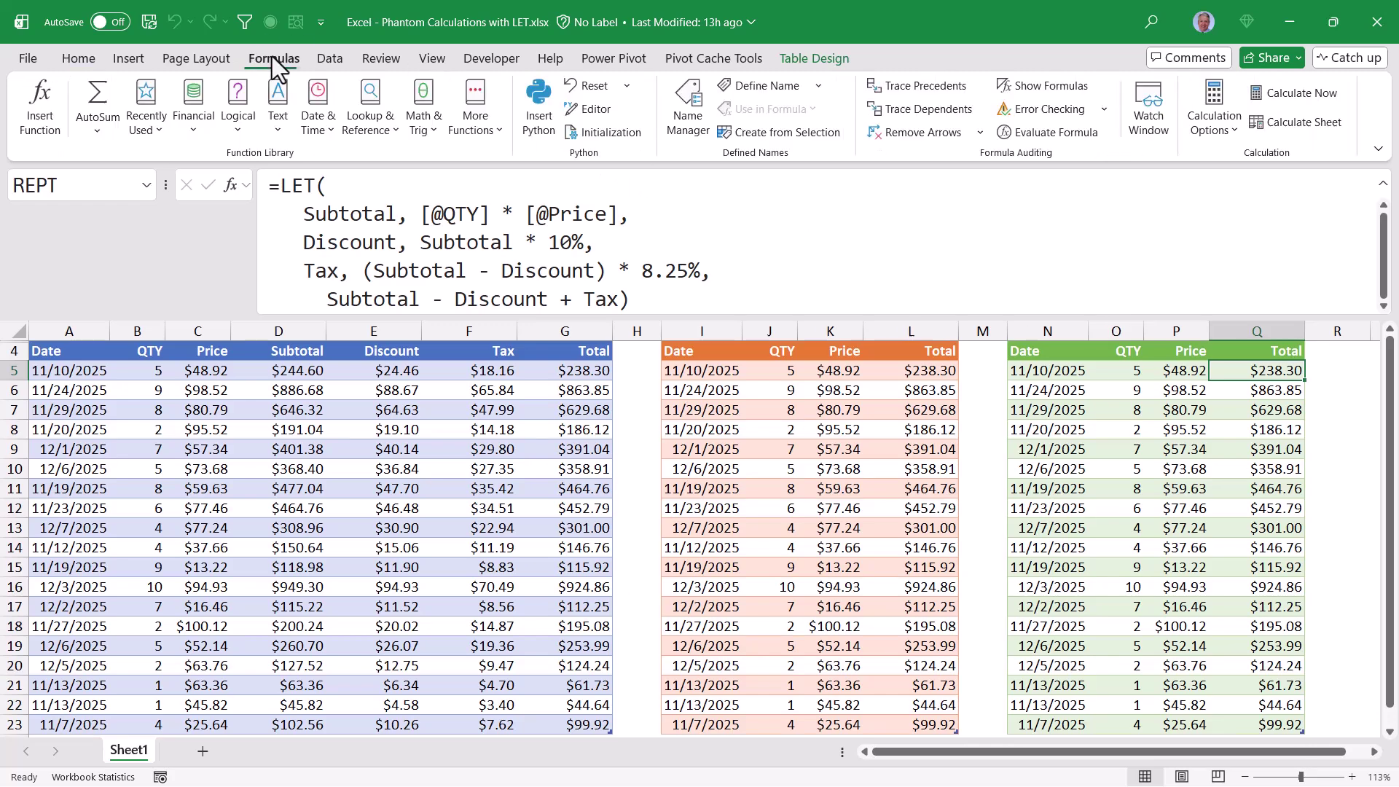
{"action": "left_click", "coordinate": [1051, 139]}
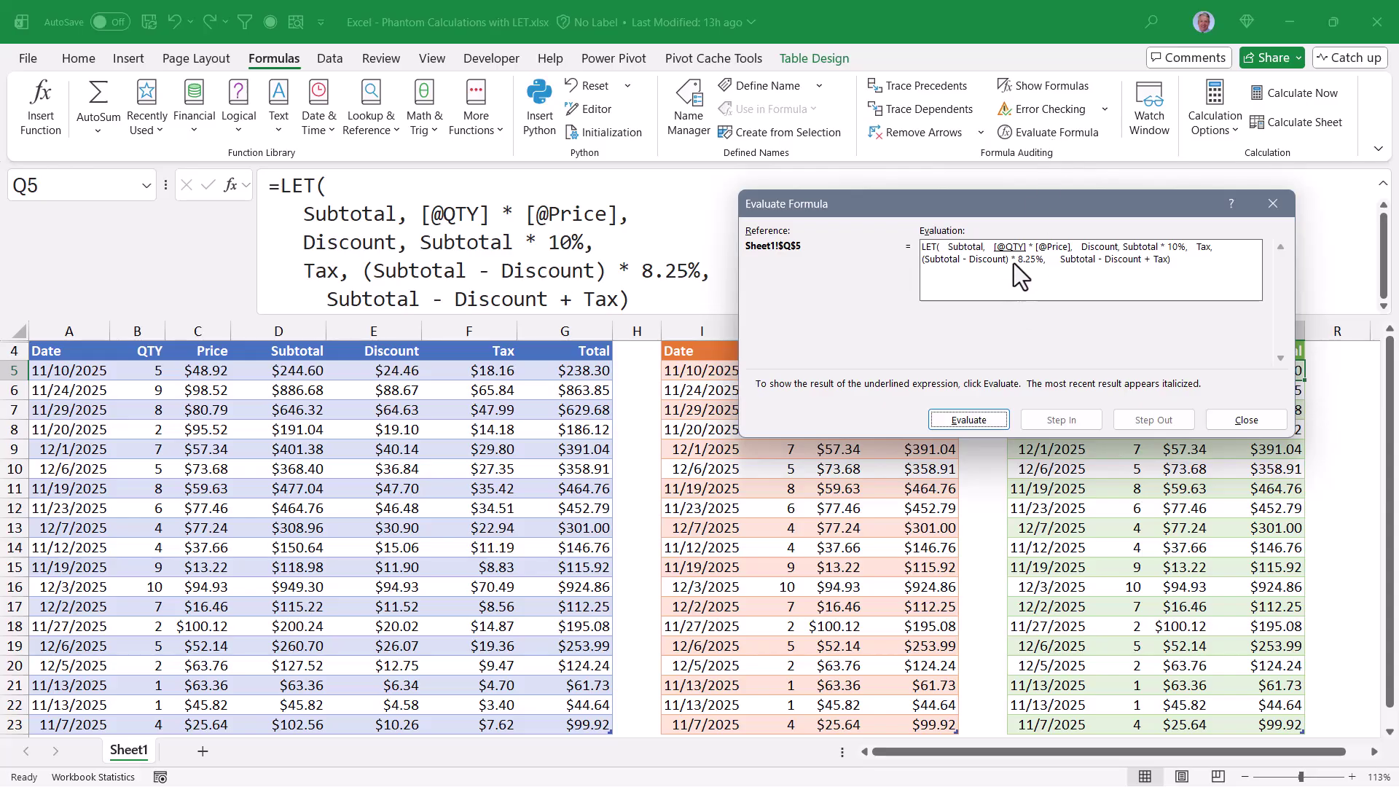
Move the dialog aside and resolve Subtotal: QTY 5 times Price 48.92 gives 244.6
{"action": "left_click_drag", "start_coordinate": [999, 205], "coordinate": [484, 350]}
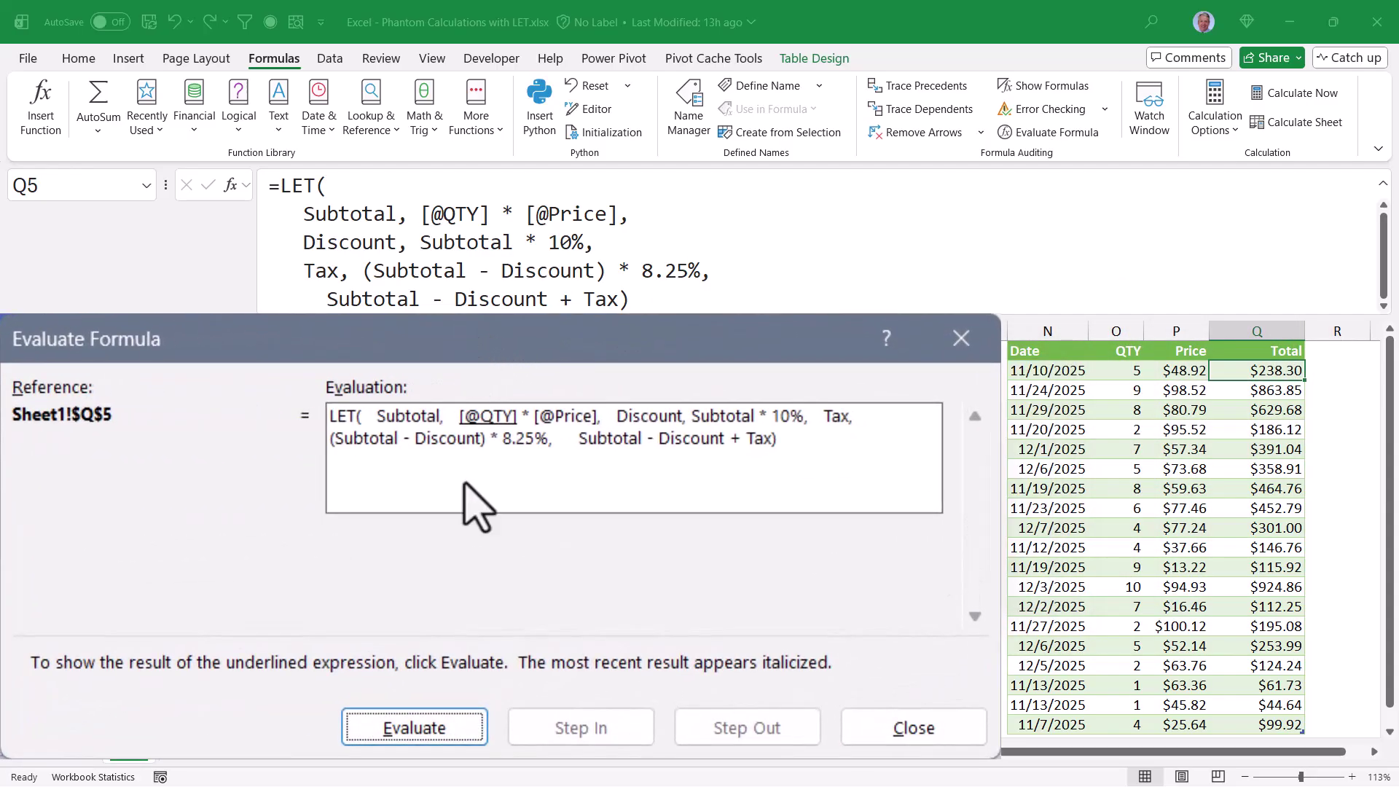
{"action": "left_click", "coordinate": [457, 730]}
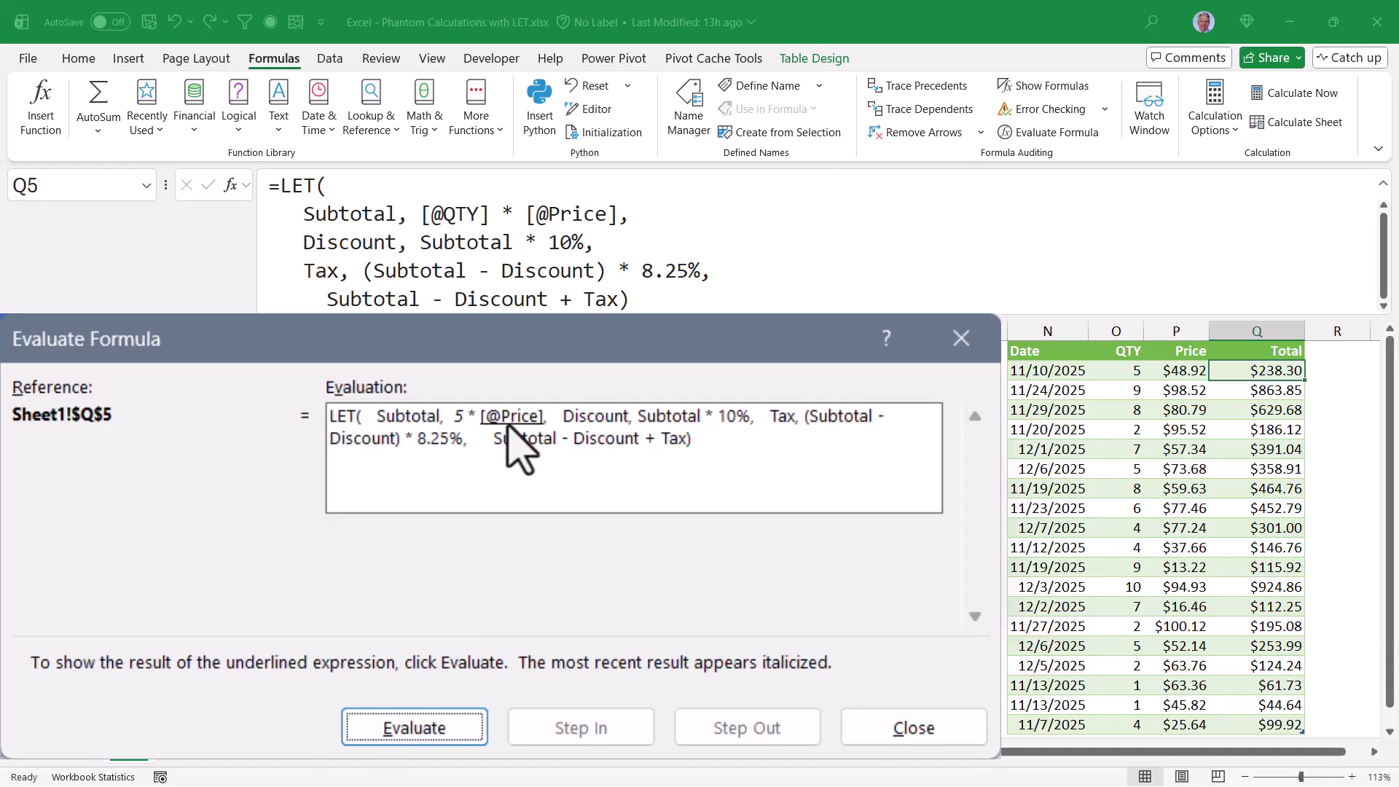
{"action": "left_click", "coordinate": [441, 723]}
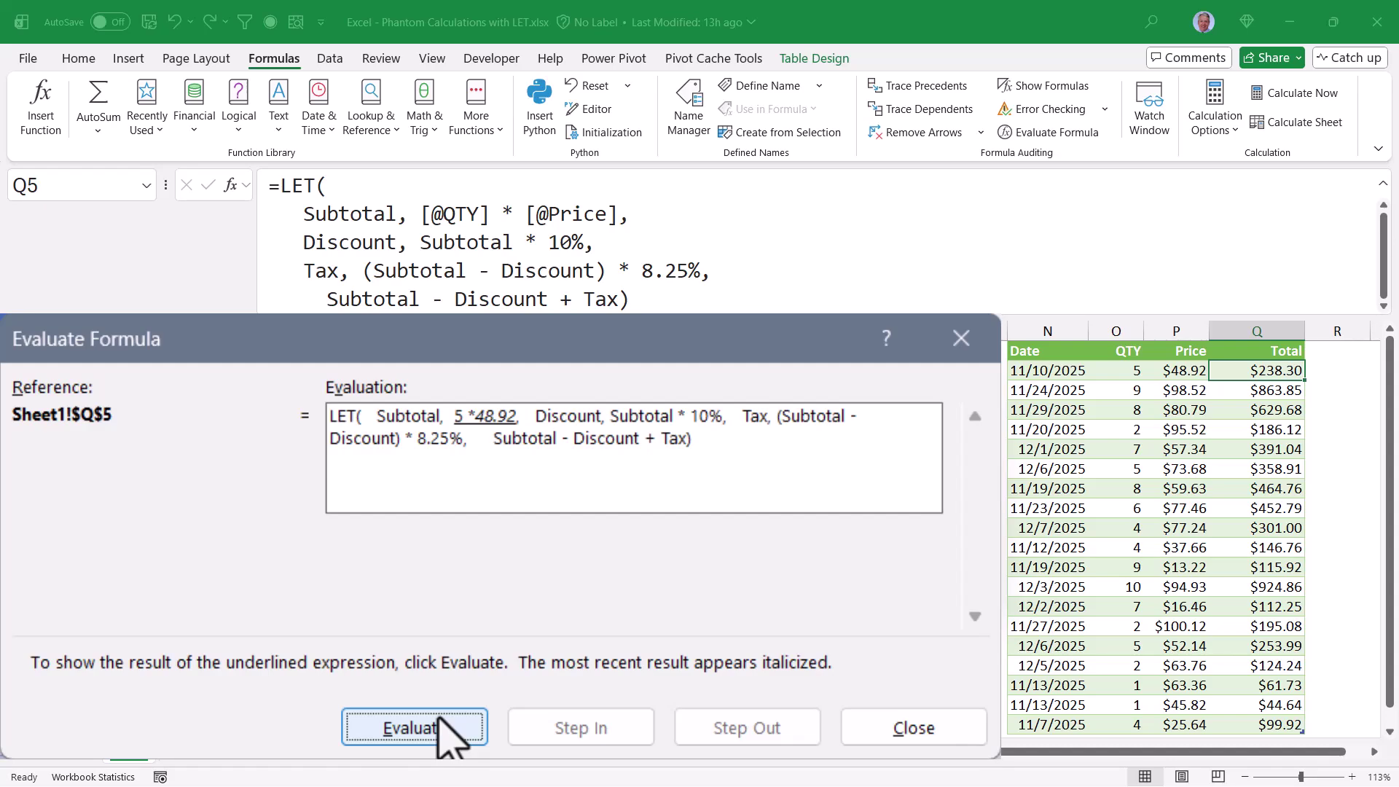
{"action": "left_click", "coordinate": [441, 721]}
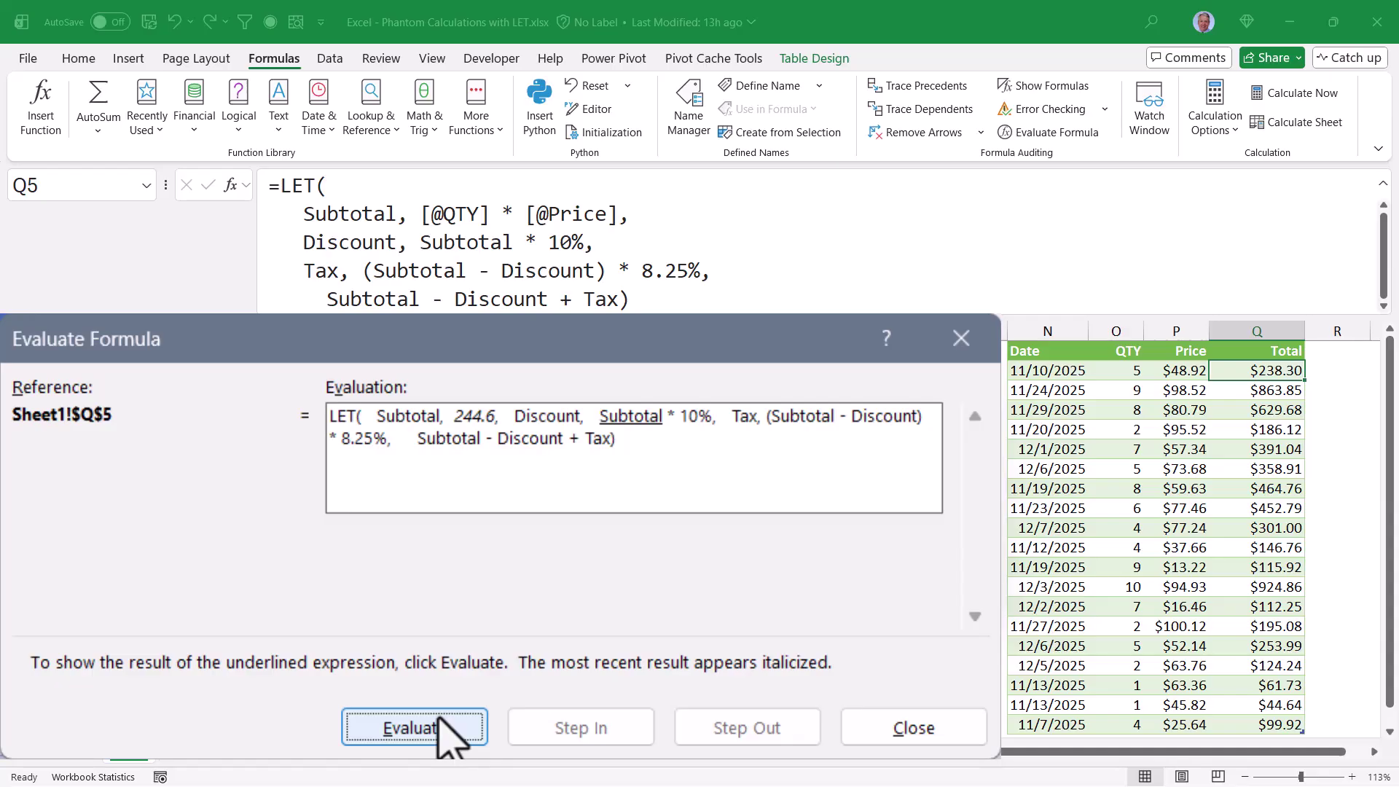
Resolve Discount: 244.6 times 10% gives 24.46
{"action": "left_click", "coordinate": [438, 728]}
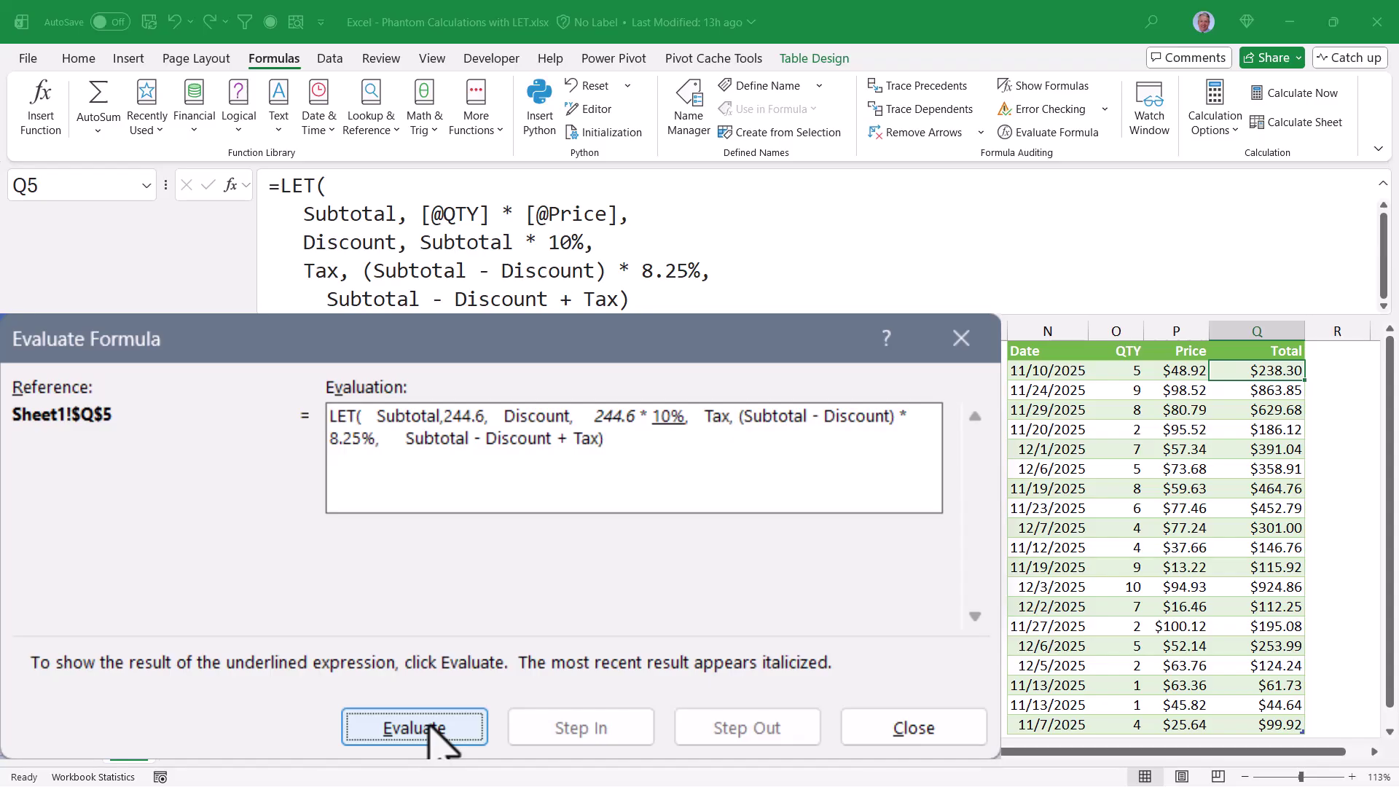
{"action": "left_click", "coordinate": [437, 728]}
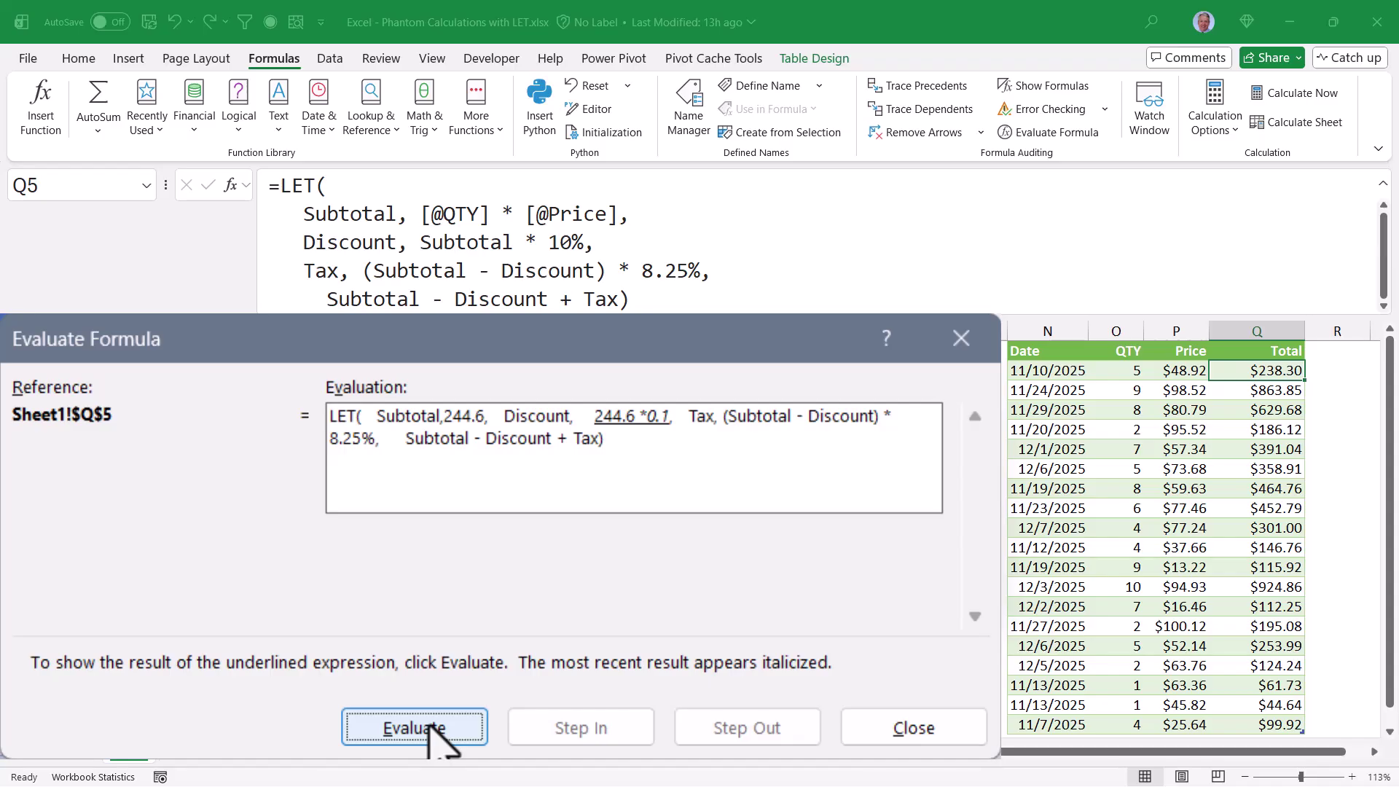
{"action": "left_click", "coordinate": [430, 725]}
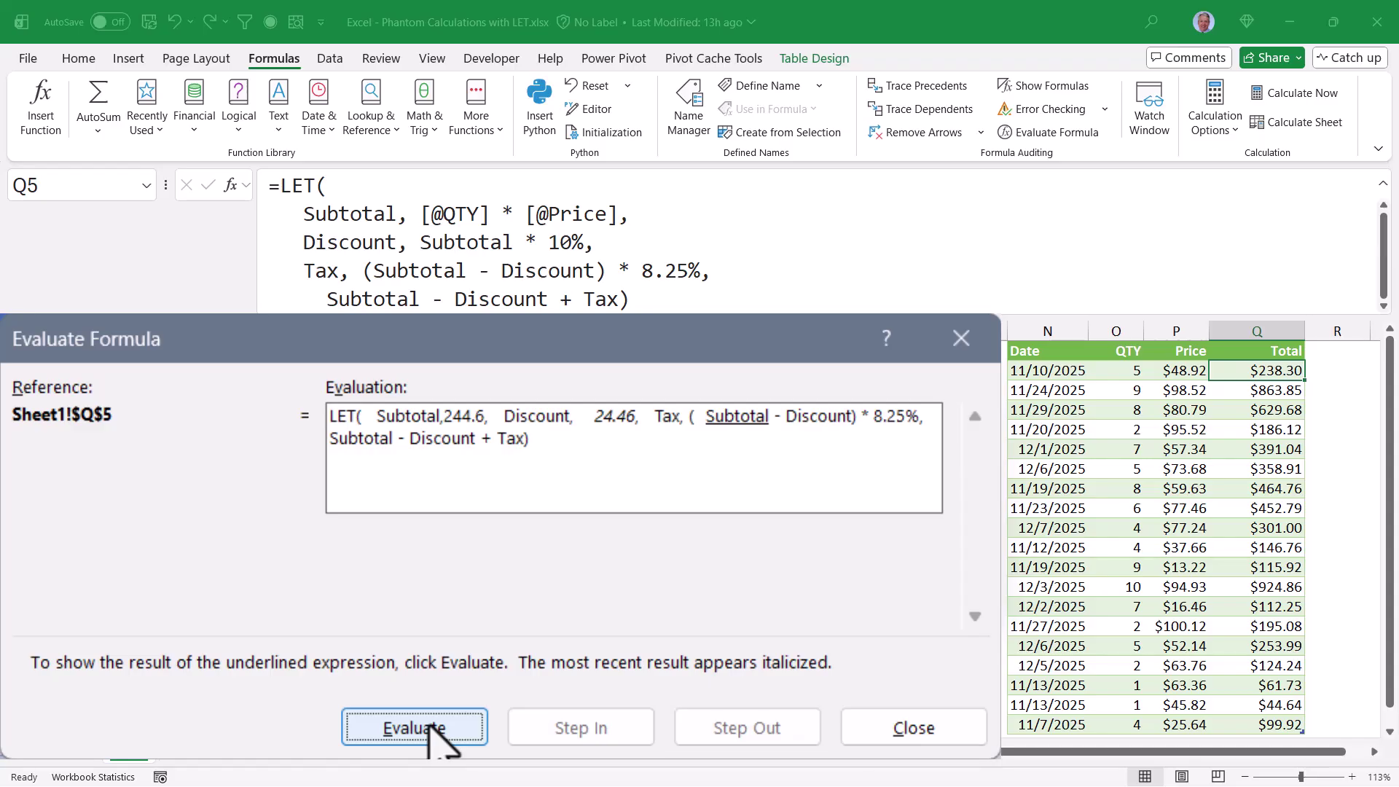
Resolve Tax: (244.6 − 24.46) × 8.25% gives 18.16155
{"action": "left_click", "coordinate": [435, 728]}
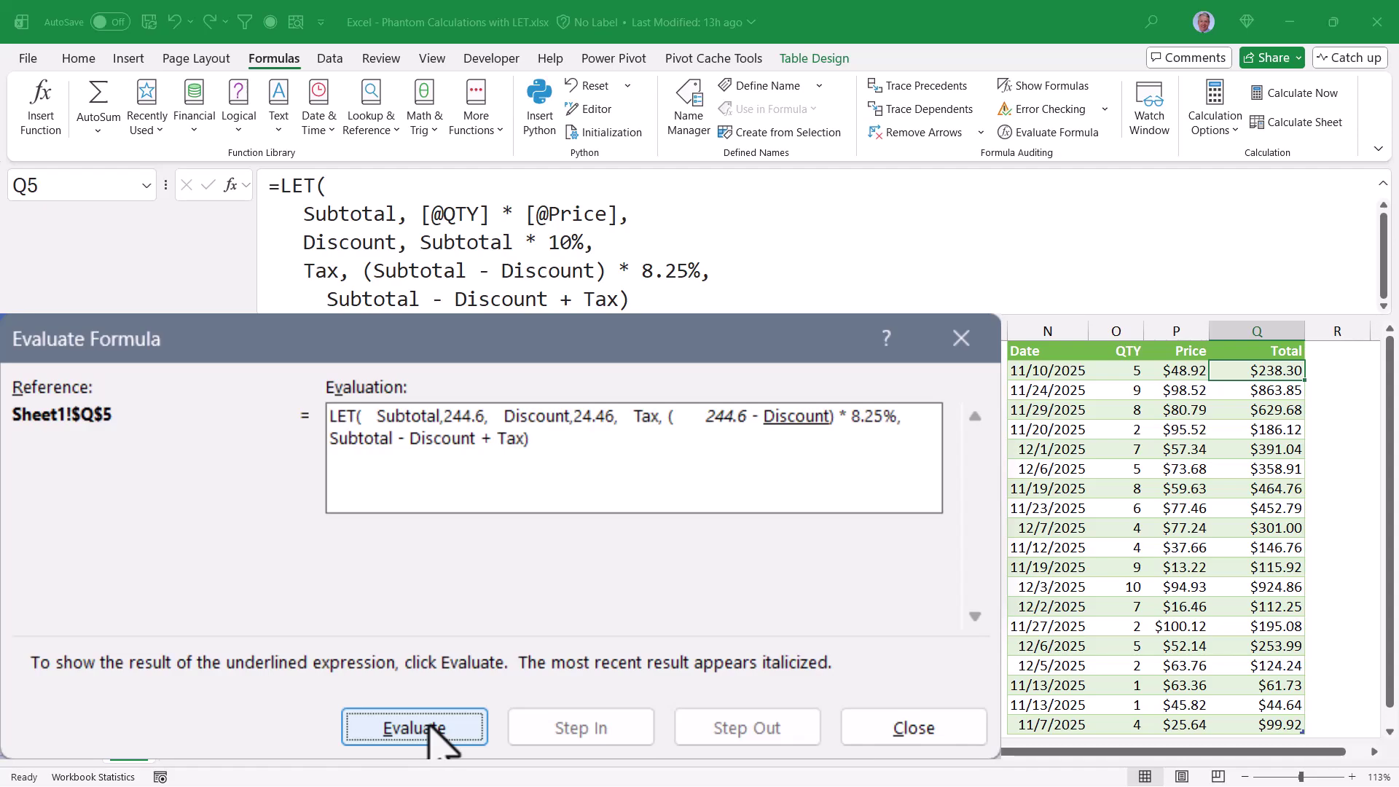
{"action": "left_click", "coordinate": [435, 729]}
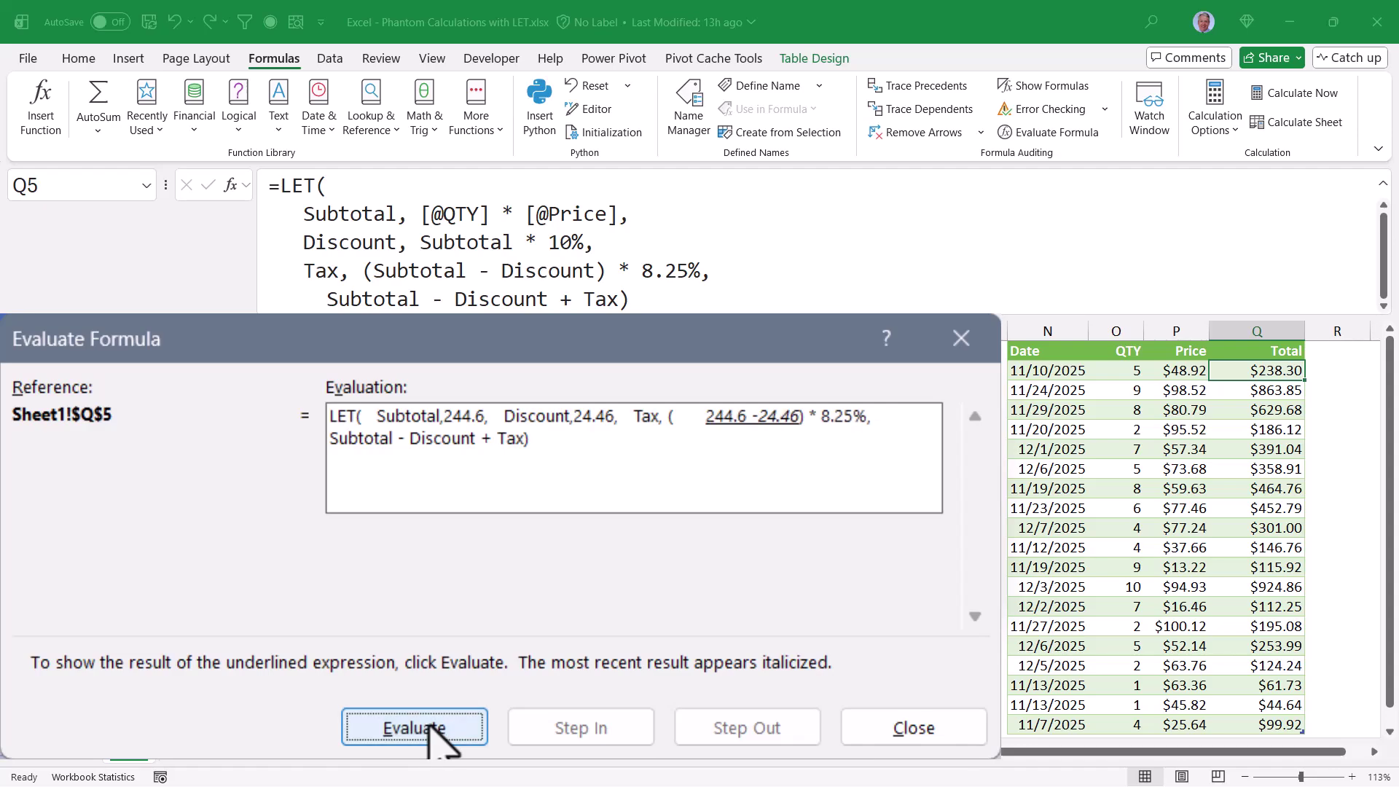
{"action": "left_click", "coordinate": [435, 729]}
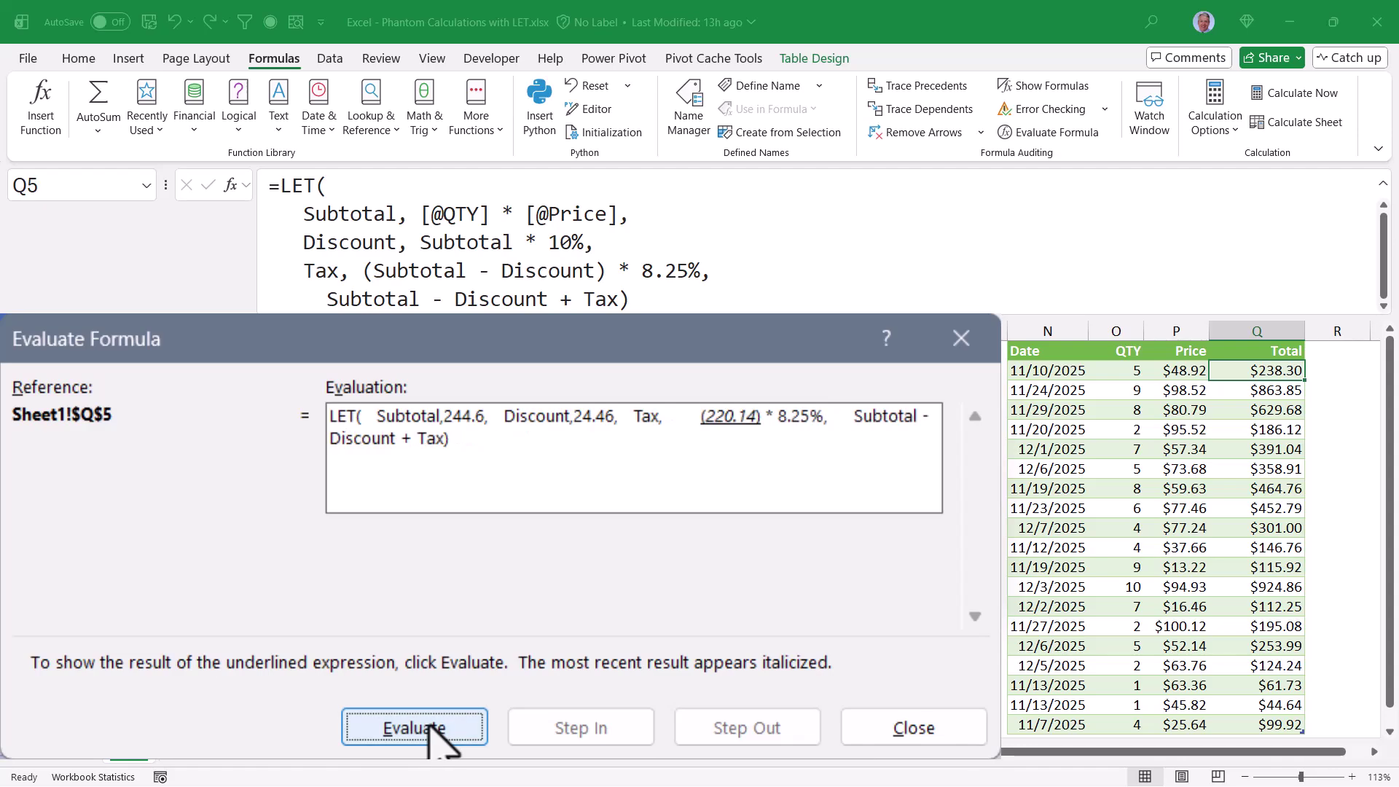
{"action": "left_click", "coordinate": [435, 728]}
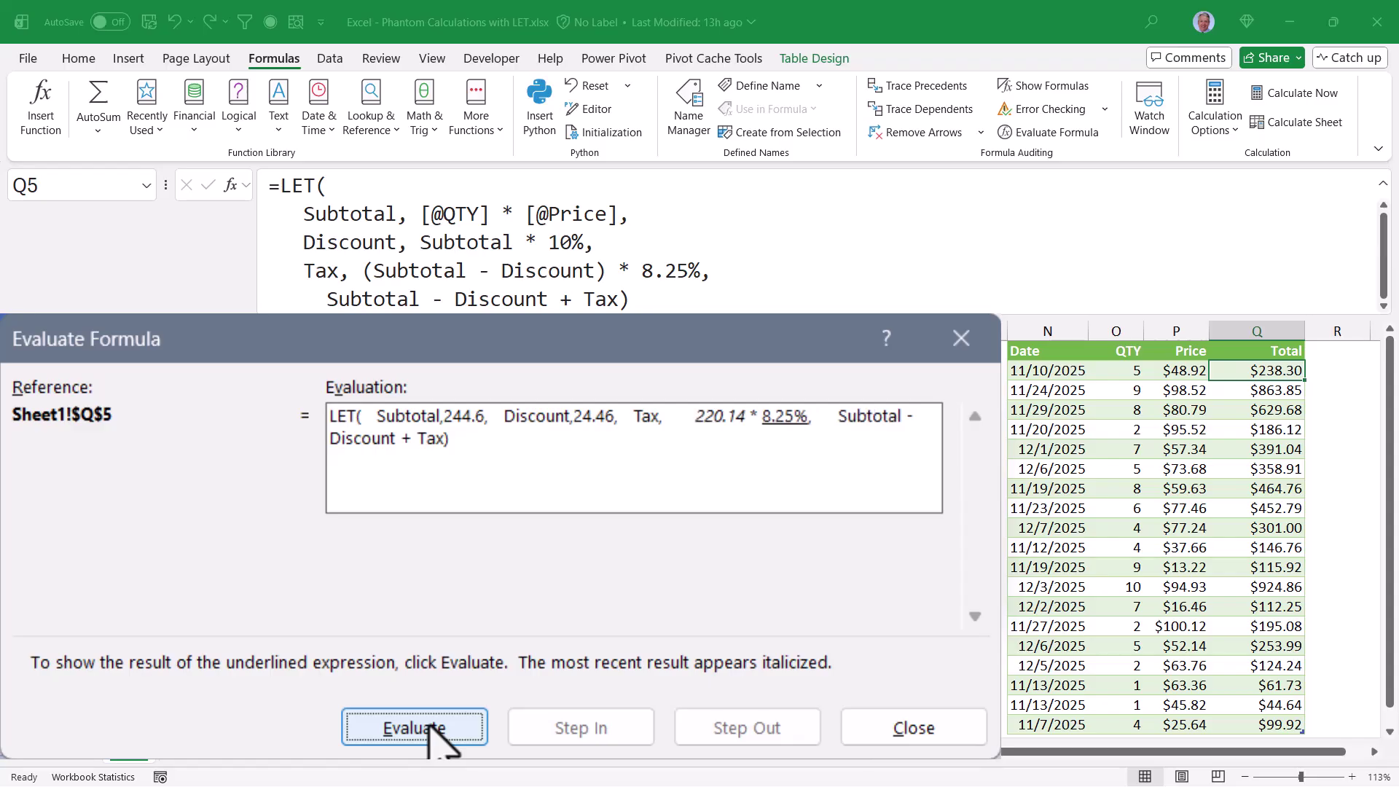
{"action": "left_click", "coordinate": [435, 728]}
{"action": "left_click", "coordinate": [435, 729]}
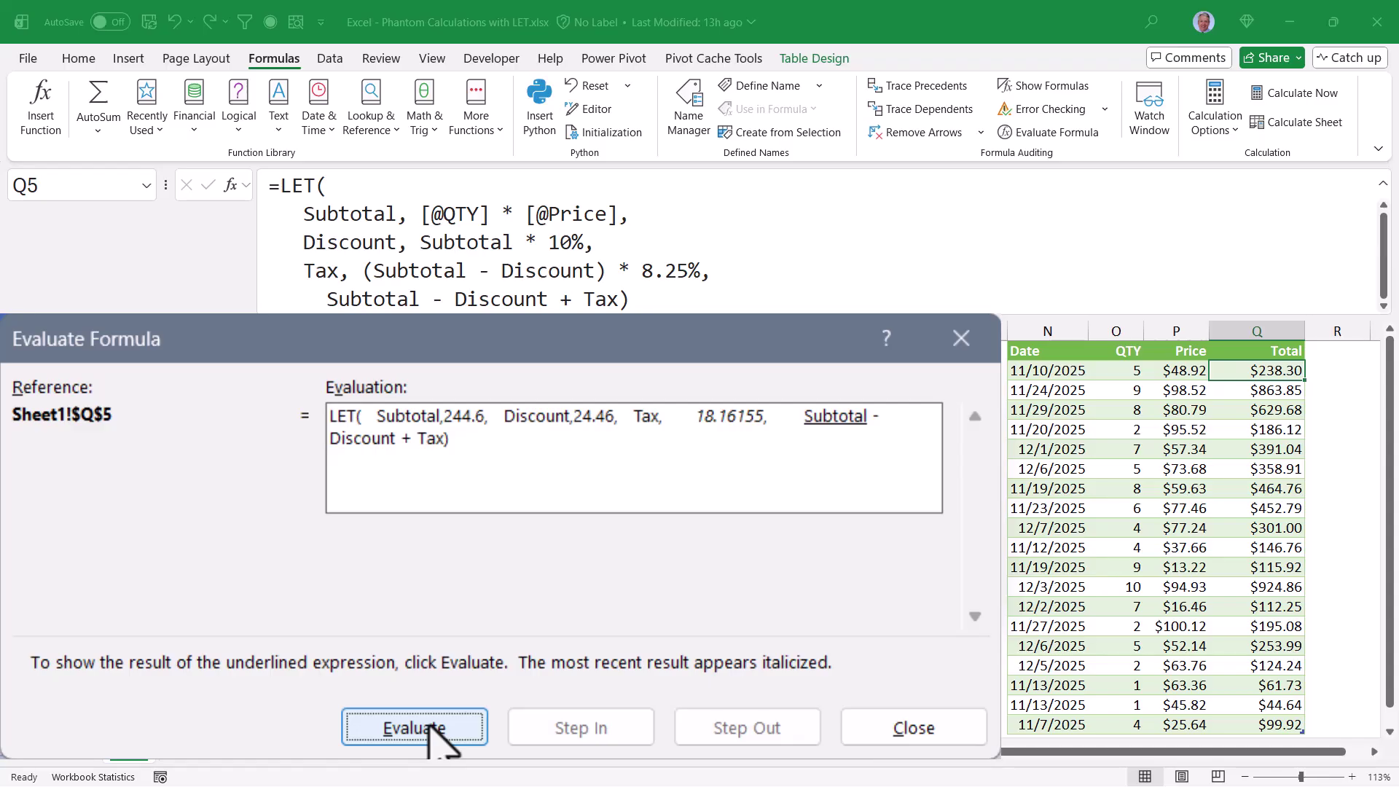
Resolve the final sum 244.6 − 24.46 + 18.16155 to the result $238.30
{"action": "left_click", "coordinate": [429, 726]}
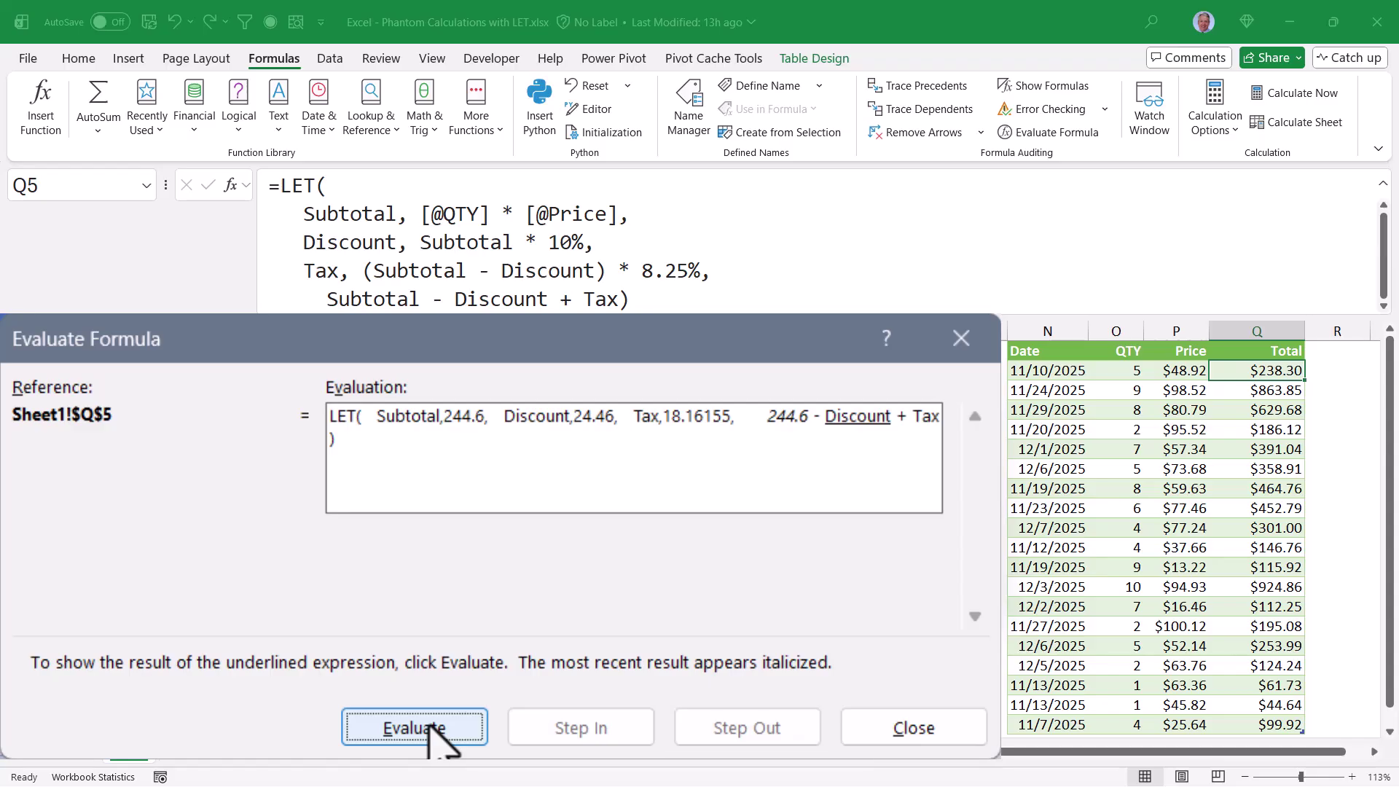
{"action": "left_click", "coordinate": [430, 728]}
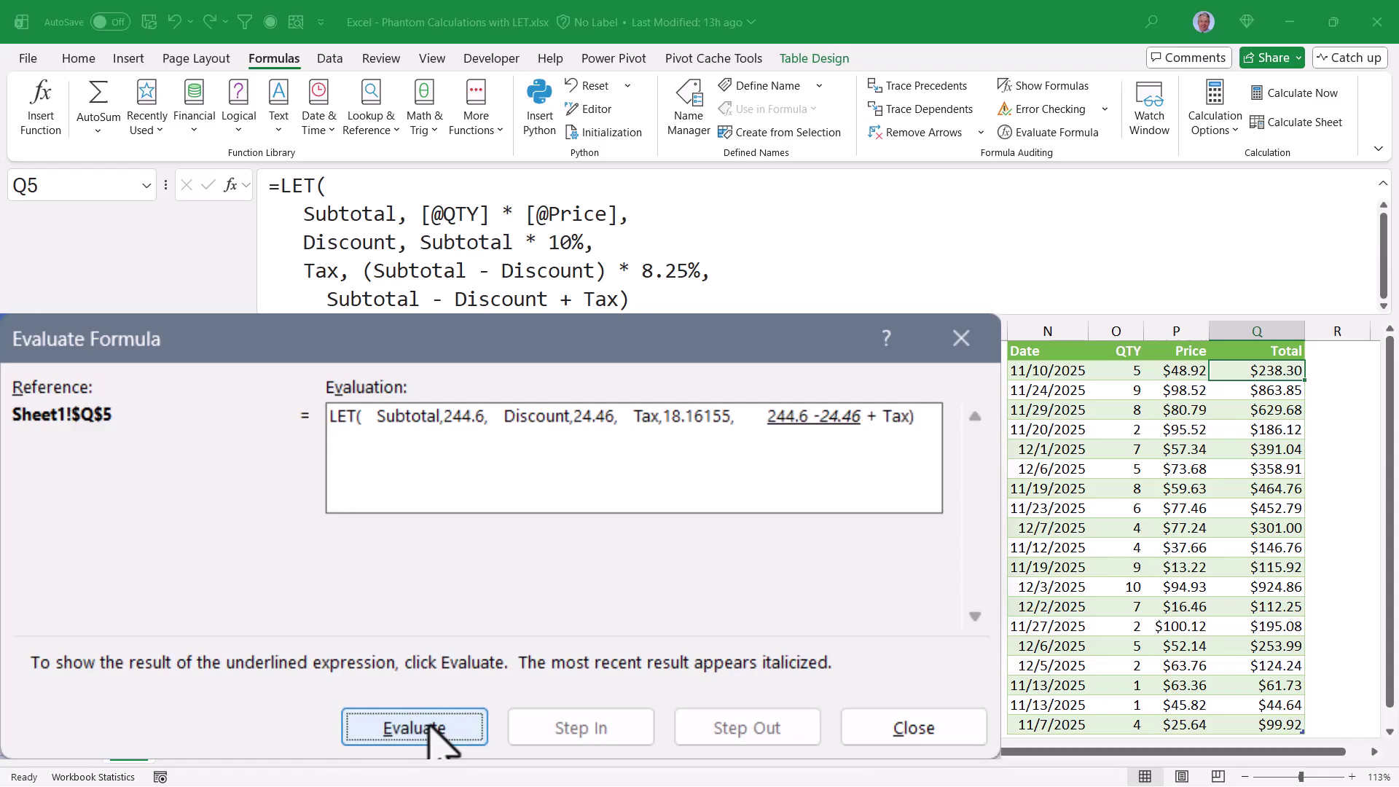
{"action": "left_click", "coordinate": [430, 727]}
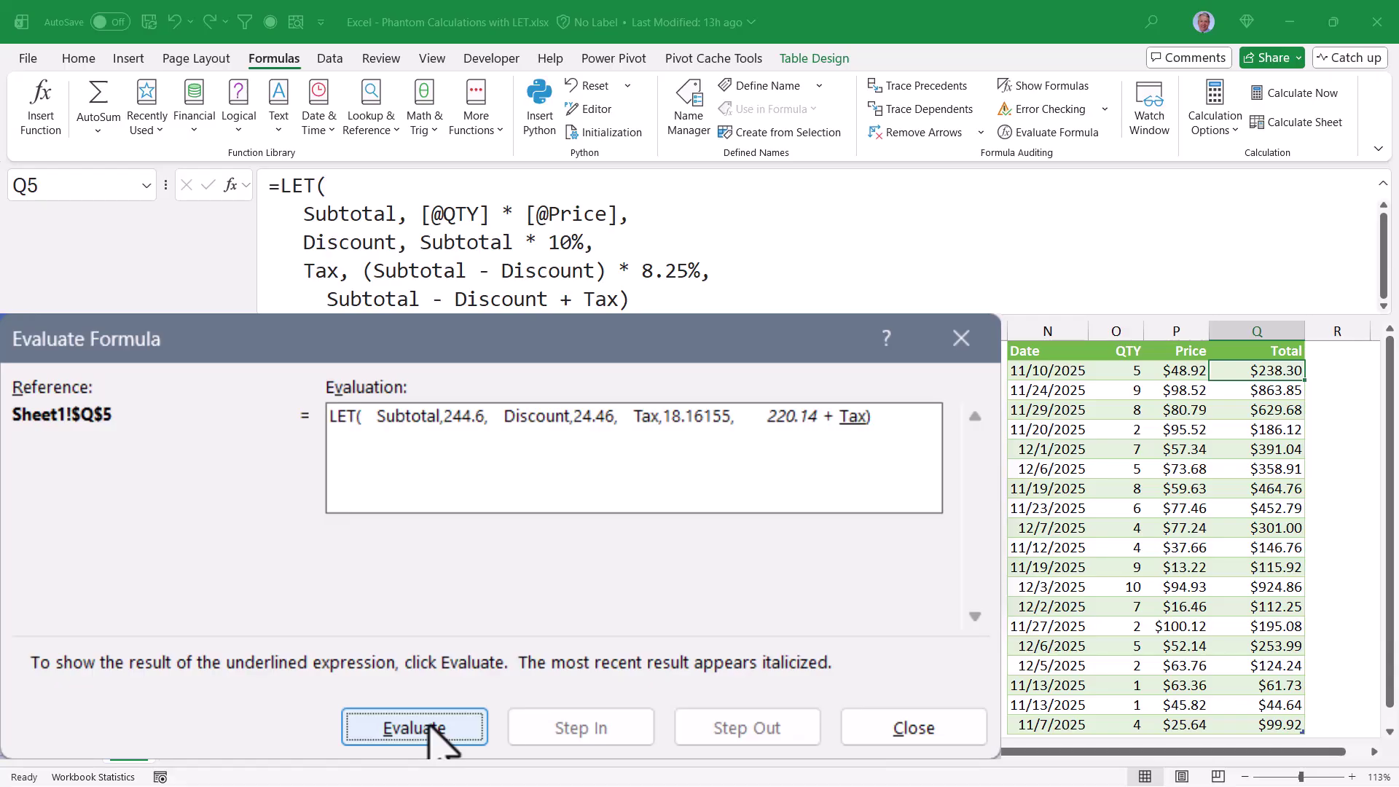
{"action": "left_click", "coordinate": [430, 726]}
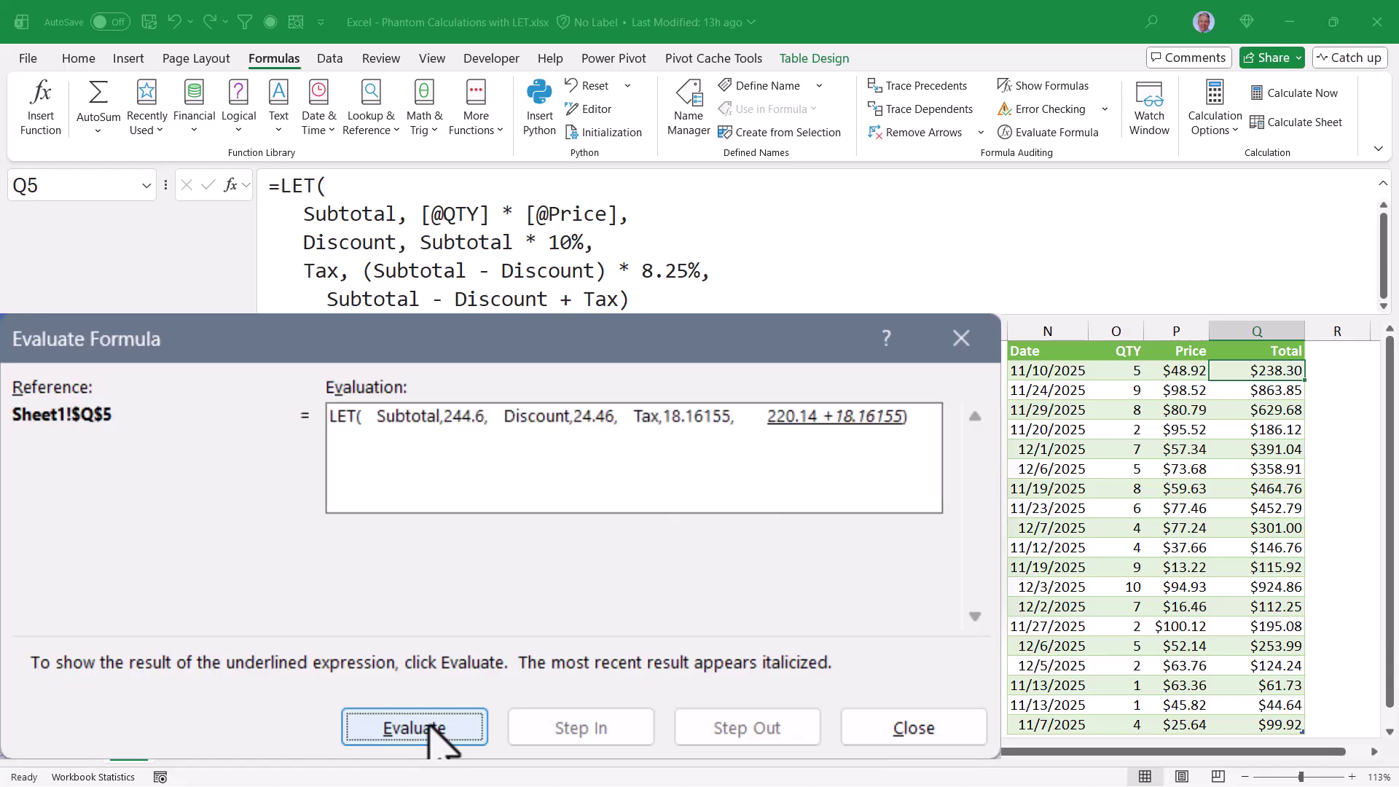
{"action": "left_click", "coordinate": [429, 726]}
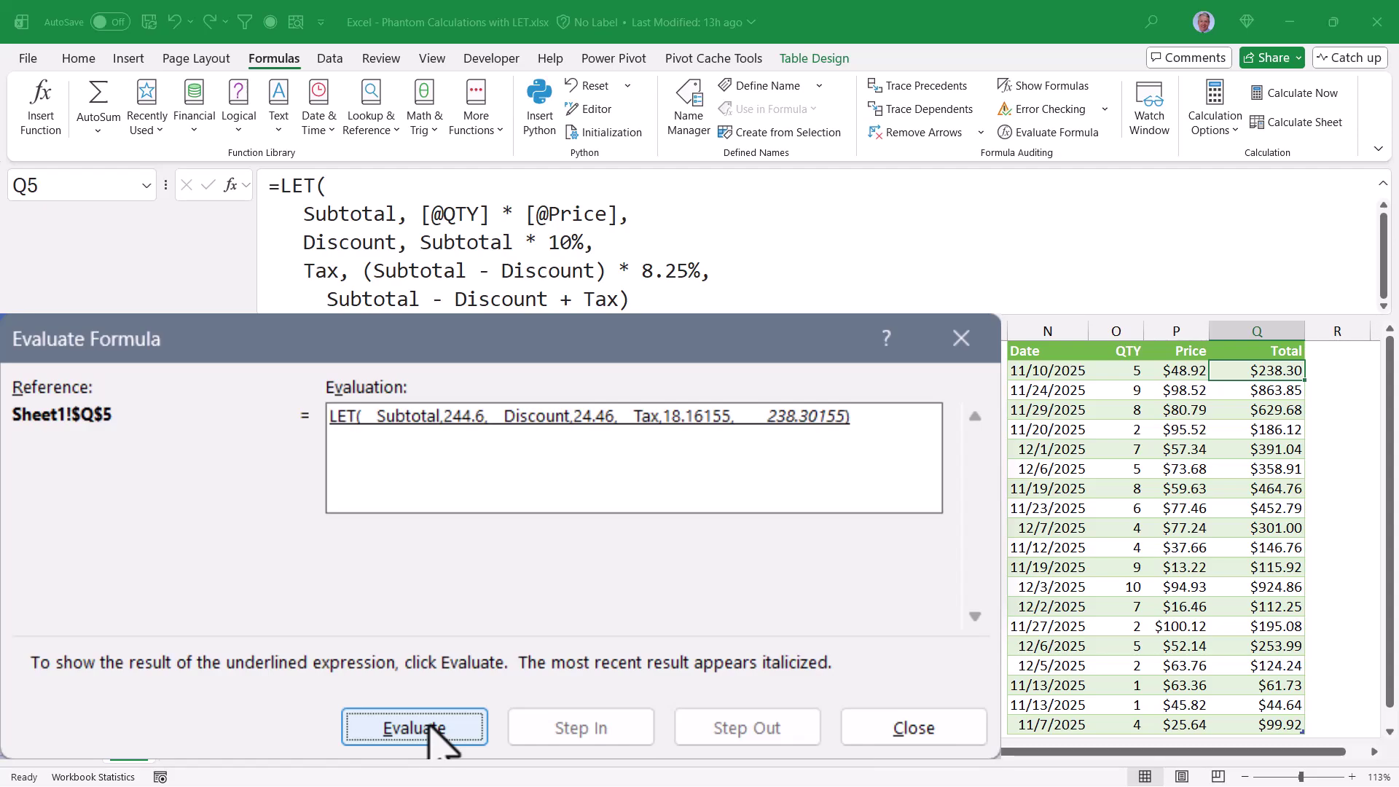
{"action": "left_click", "coordinate": [430, 726]}
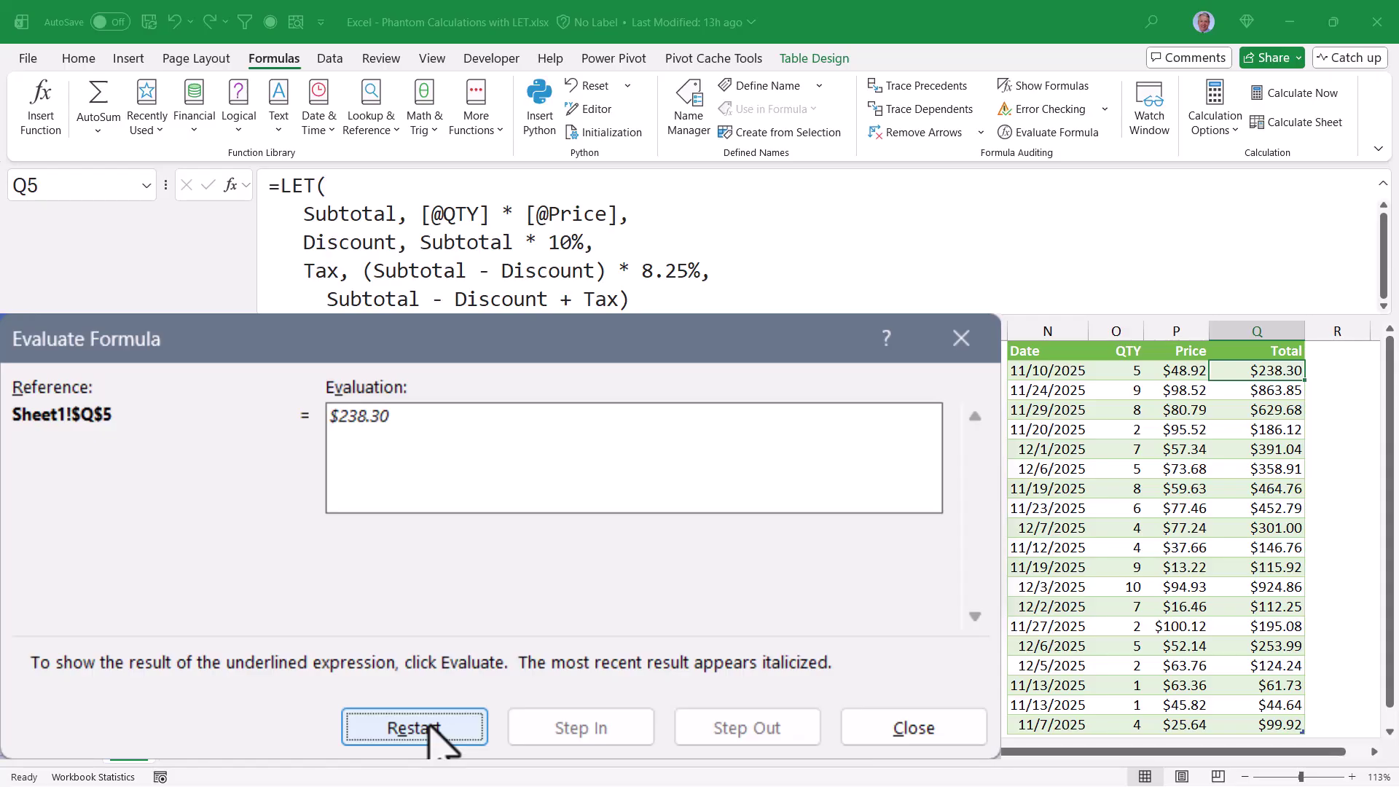
Restart the evaluation at the full LET formula and close Evaluate Formula
{"action": "left_click", "coordinate": [438, 731]}
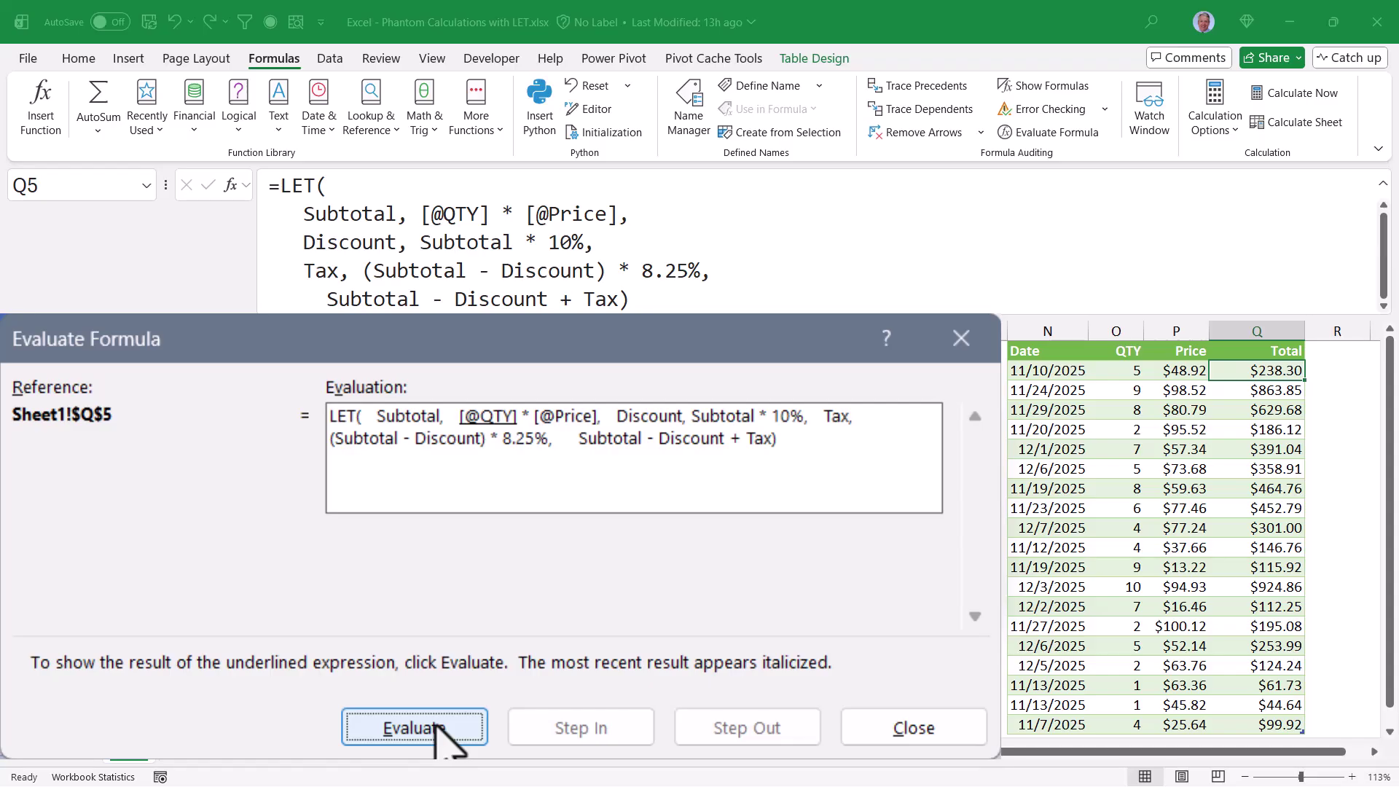
{"action": "key", "text": "Escape"}
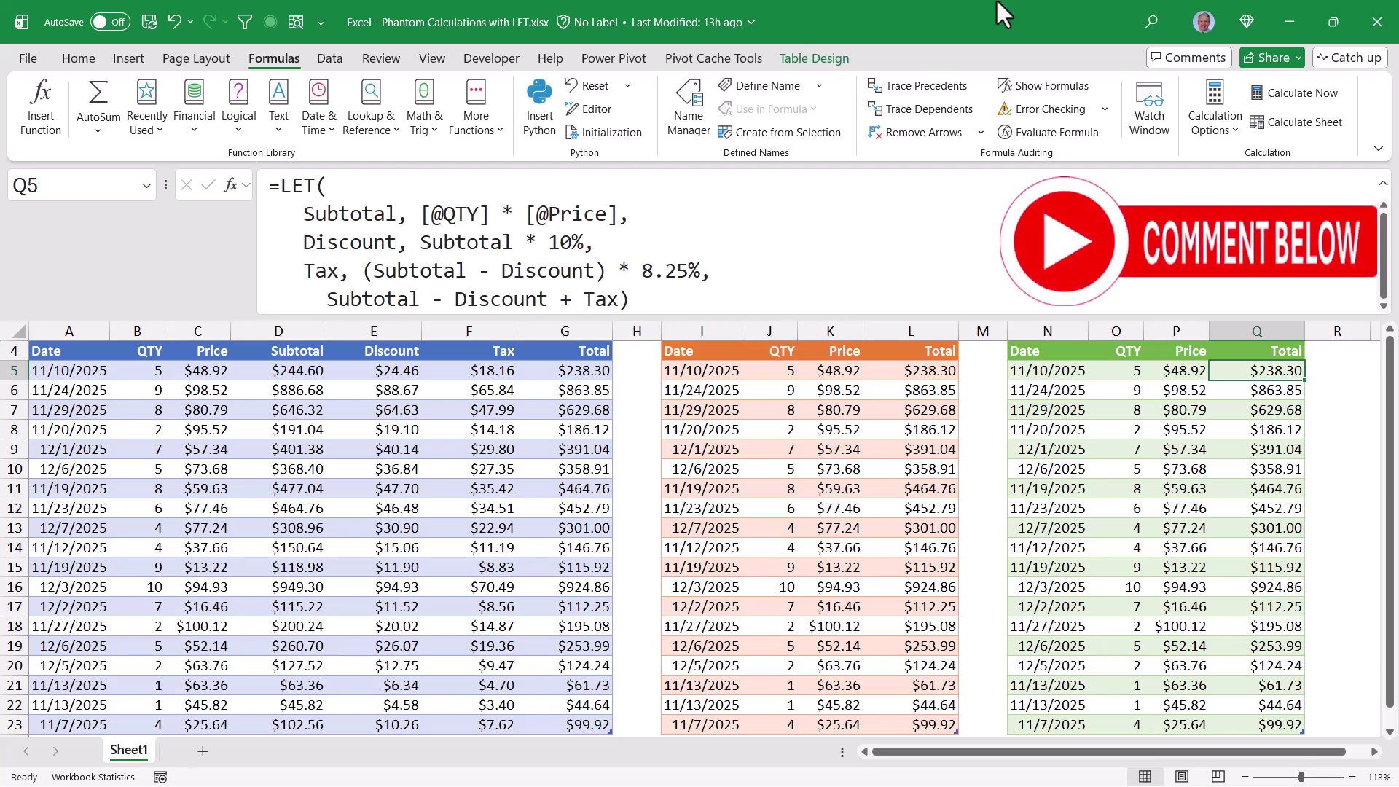
{"action": "left_click", "coordinate": [310, 371]}
{"action": "left_click", "coordinate": [346, 371]}
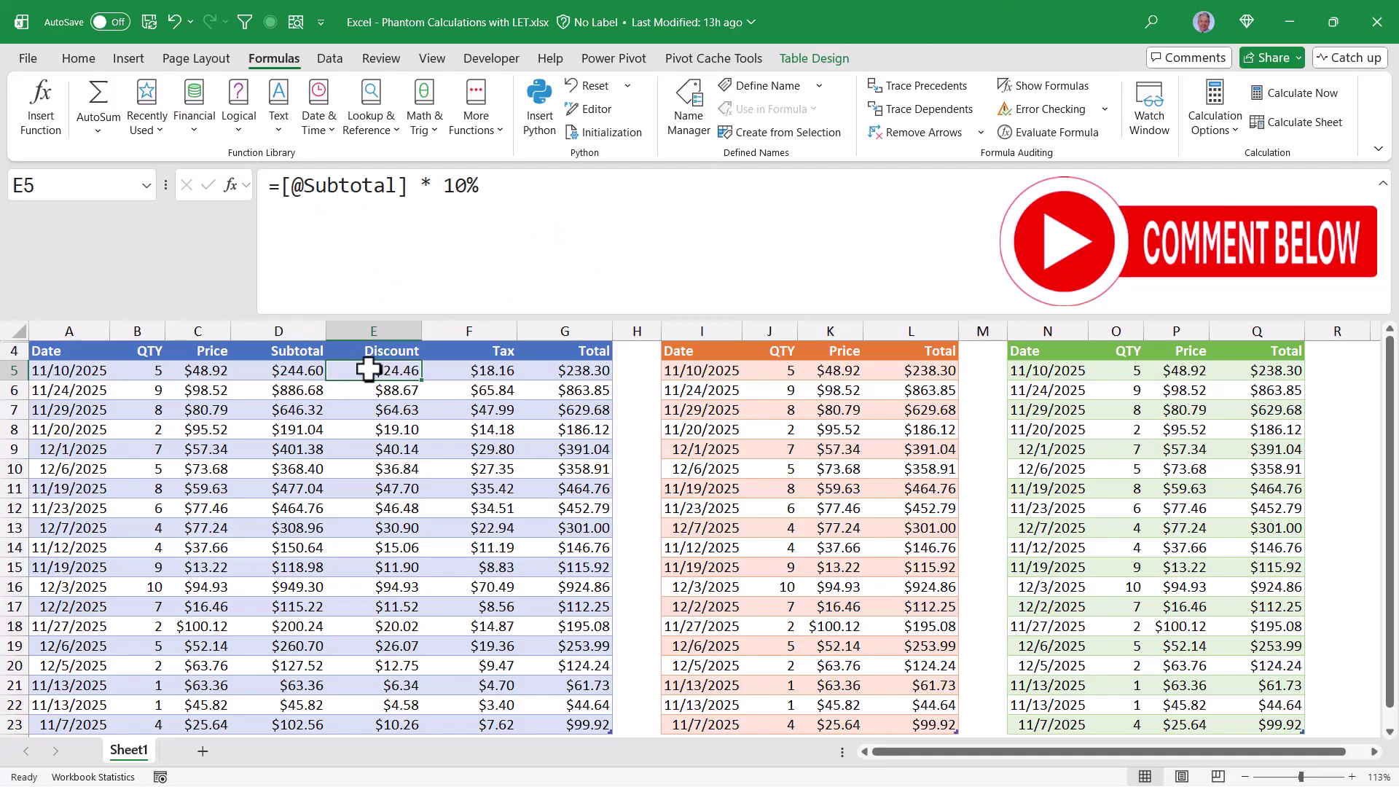
{"action": "left_click", "coordinate": [457, 370]}
{"action": "left_click", "coordinate": [577, 373]}
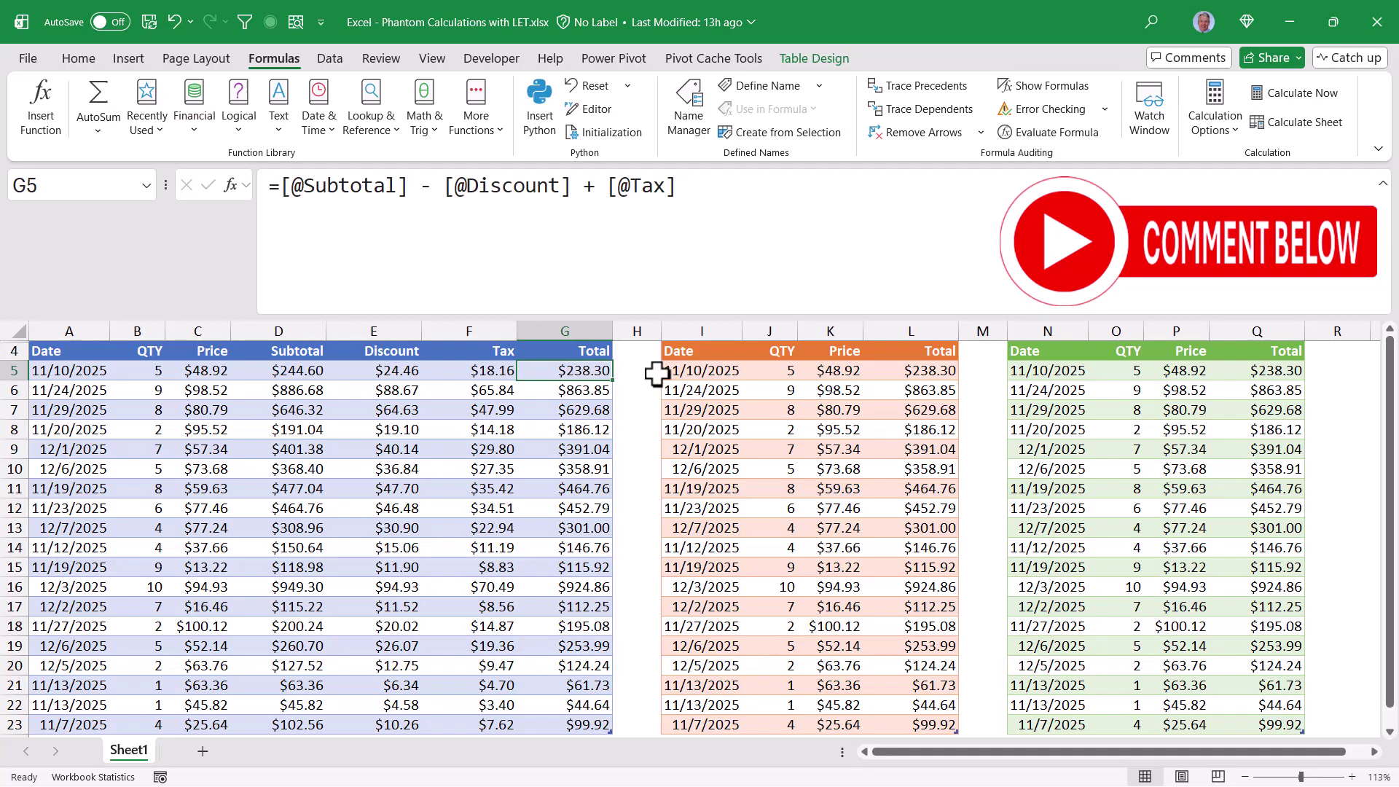
{"action": "left_click", "coordinate": [924, 373]}
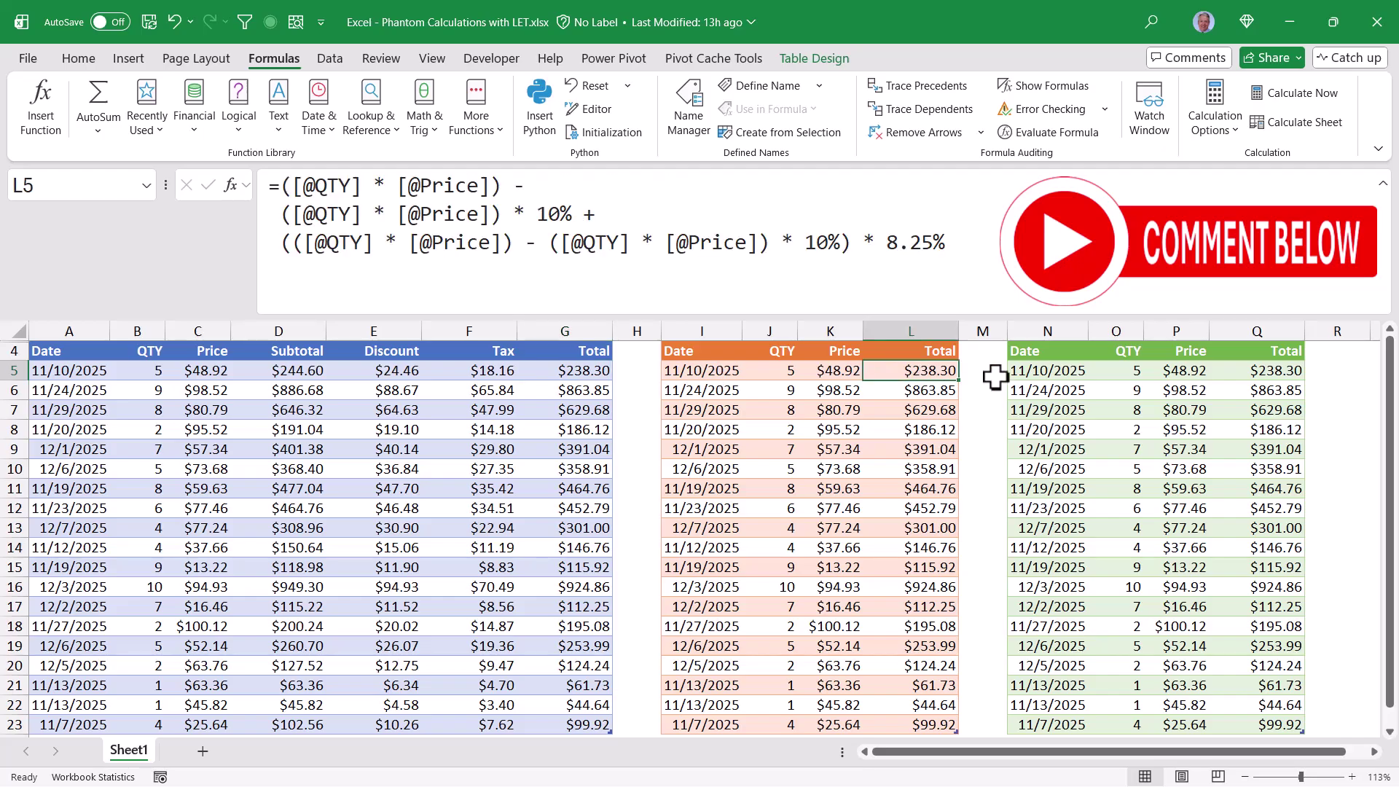
{"action": "left_click", "coordinate": [1280, 372]}
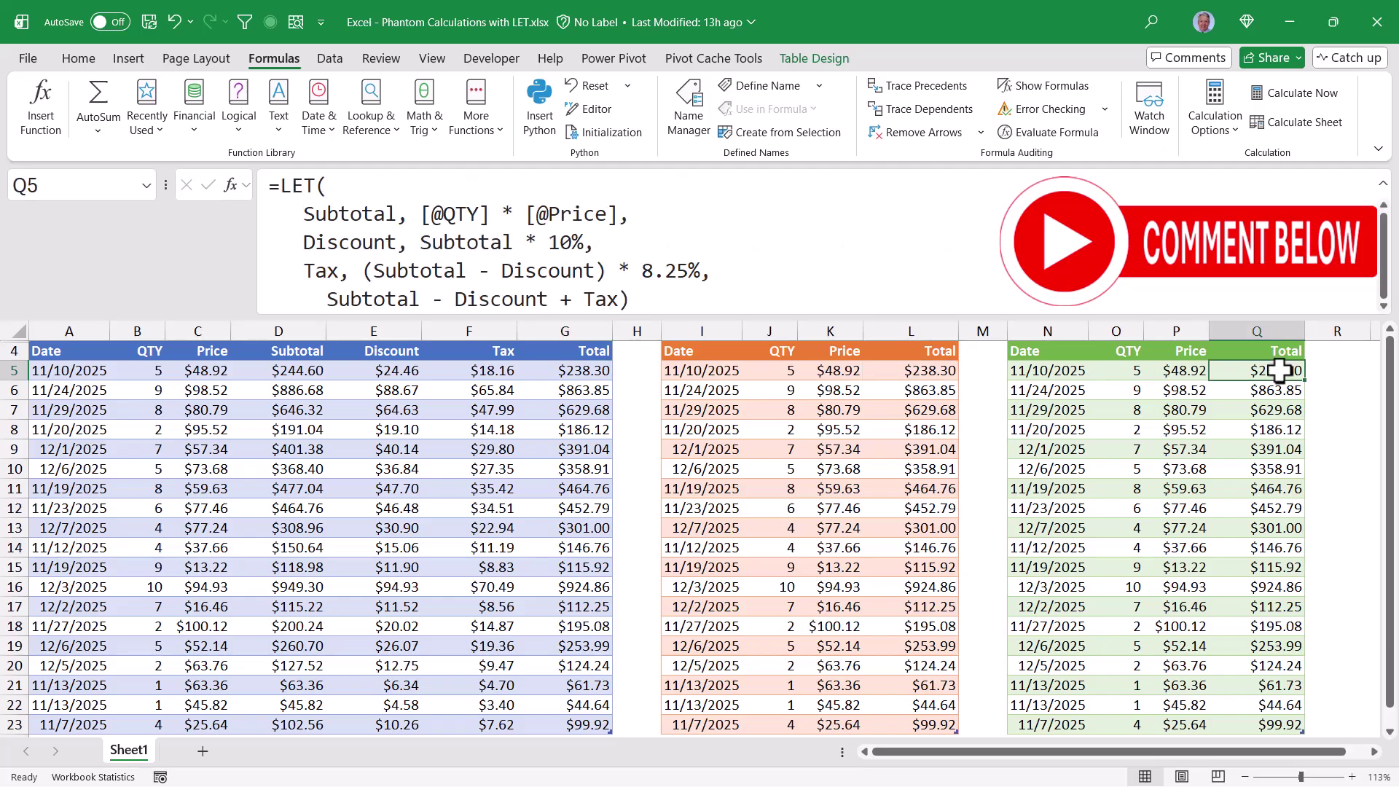